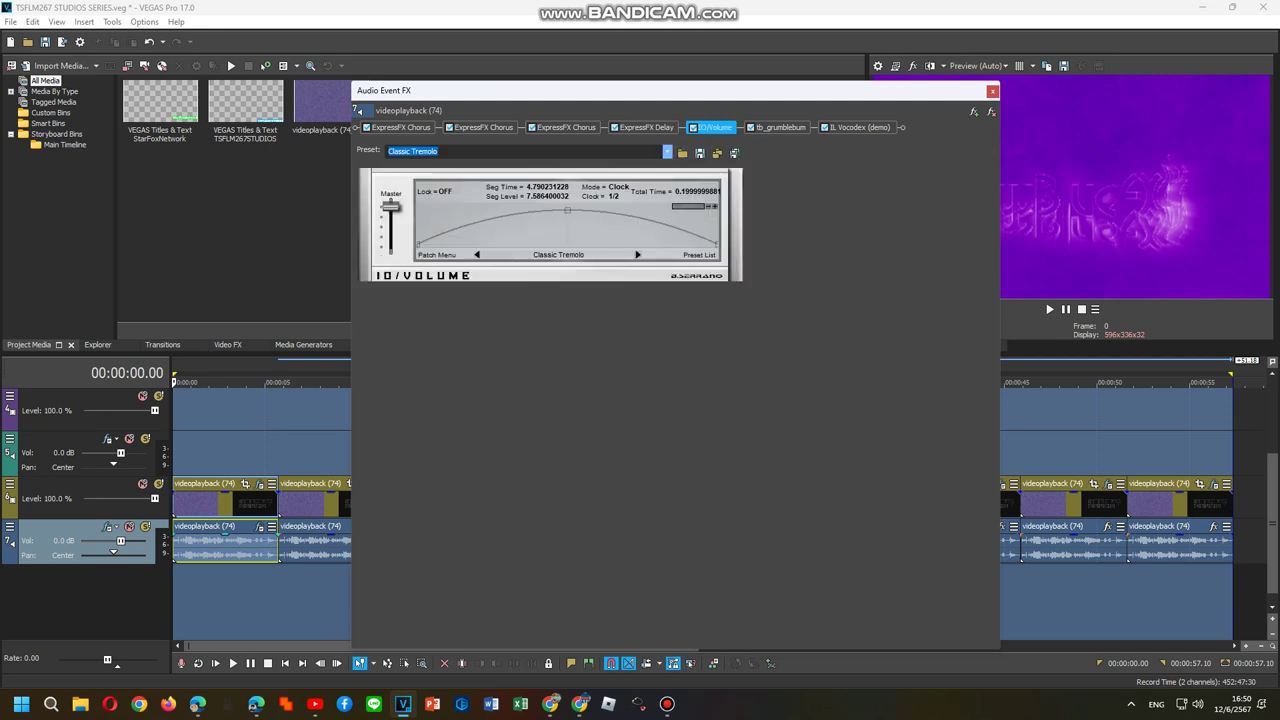
- Set the first audio clip's IO/Volume preset to Classic Tremolo and save its effect chain as an FX package named Shinyup G-P
left_click(667, 151)
left_click(667, 151)
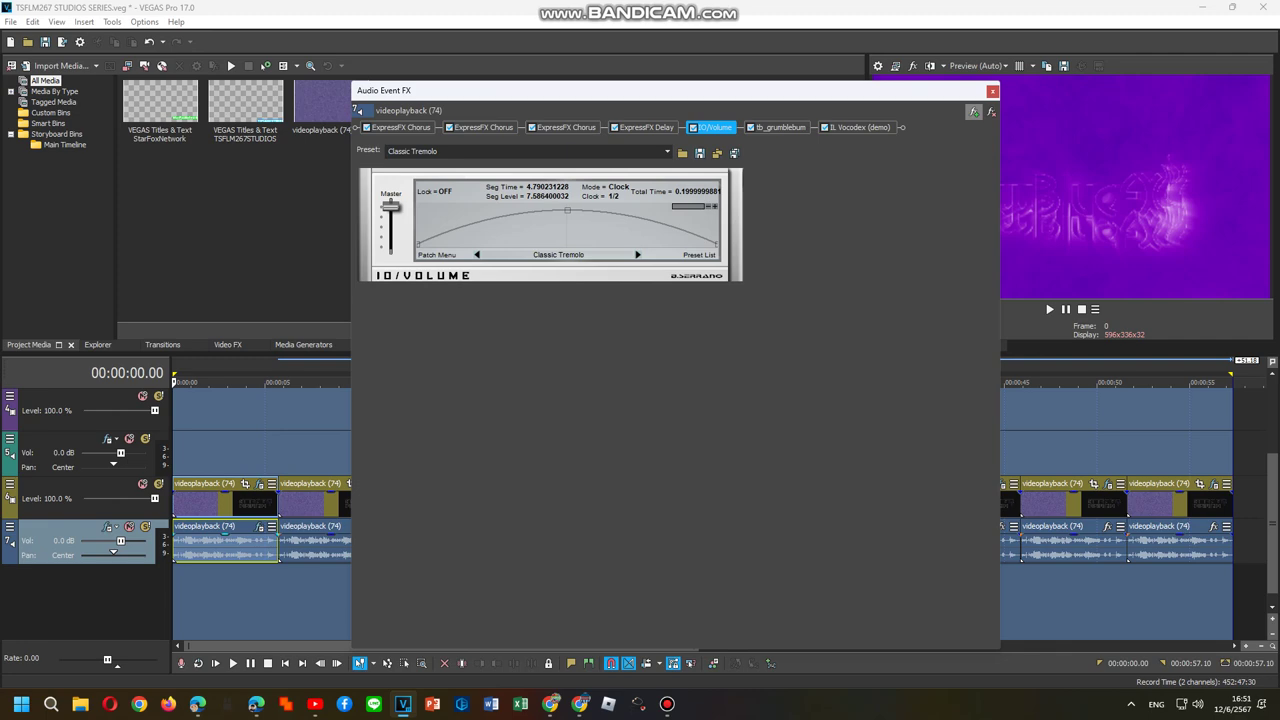
left_click(974, 111)
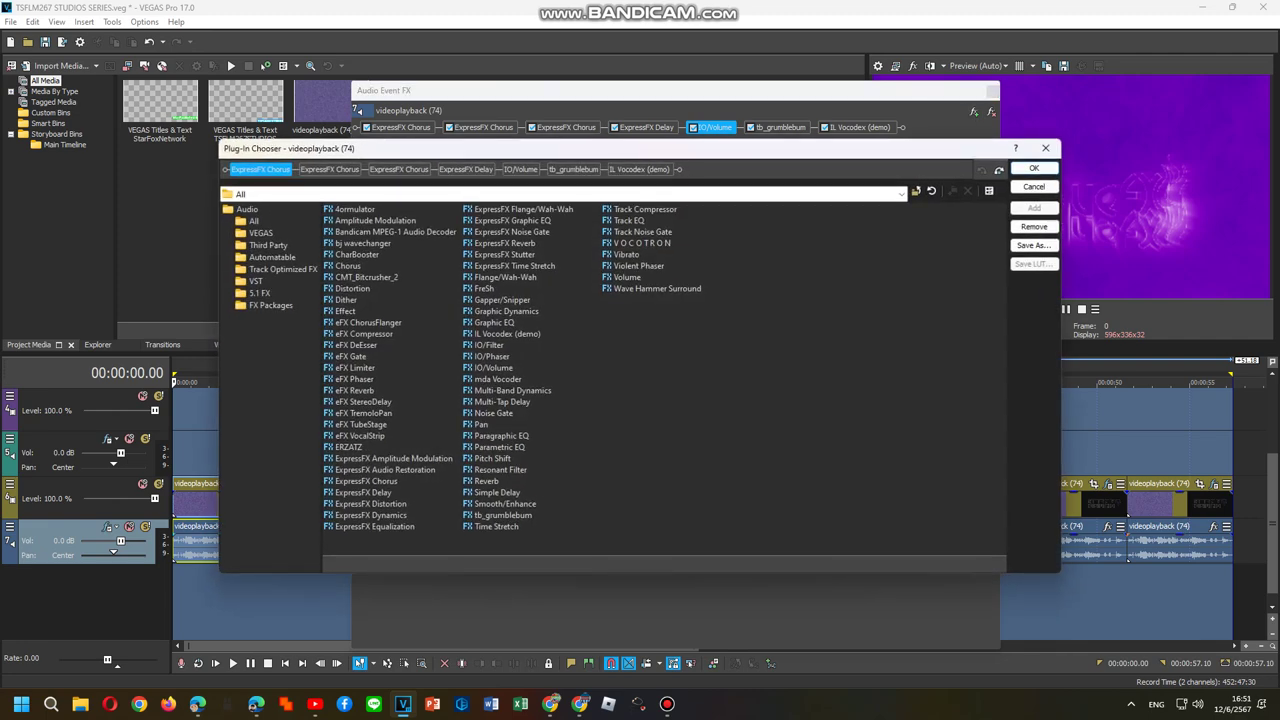
left_click(270, 305)
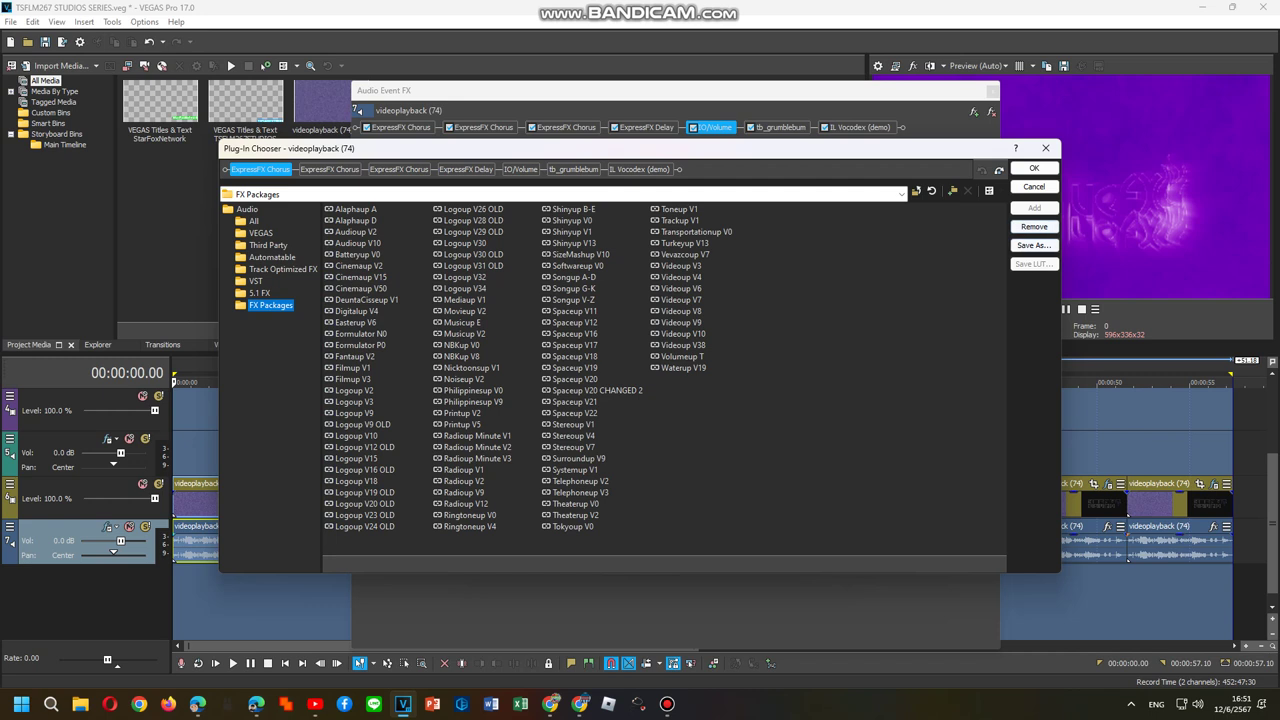
left_click(1033, 245)
type("Shinyup G-P")
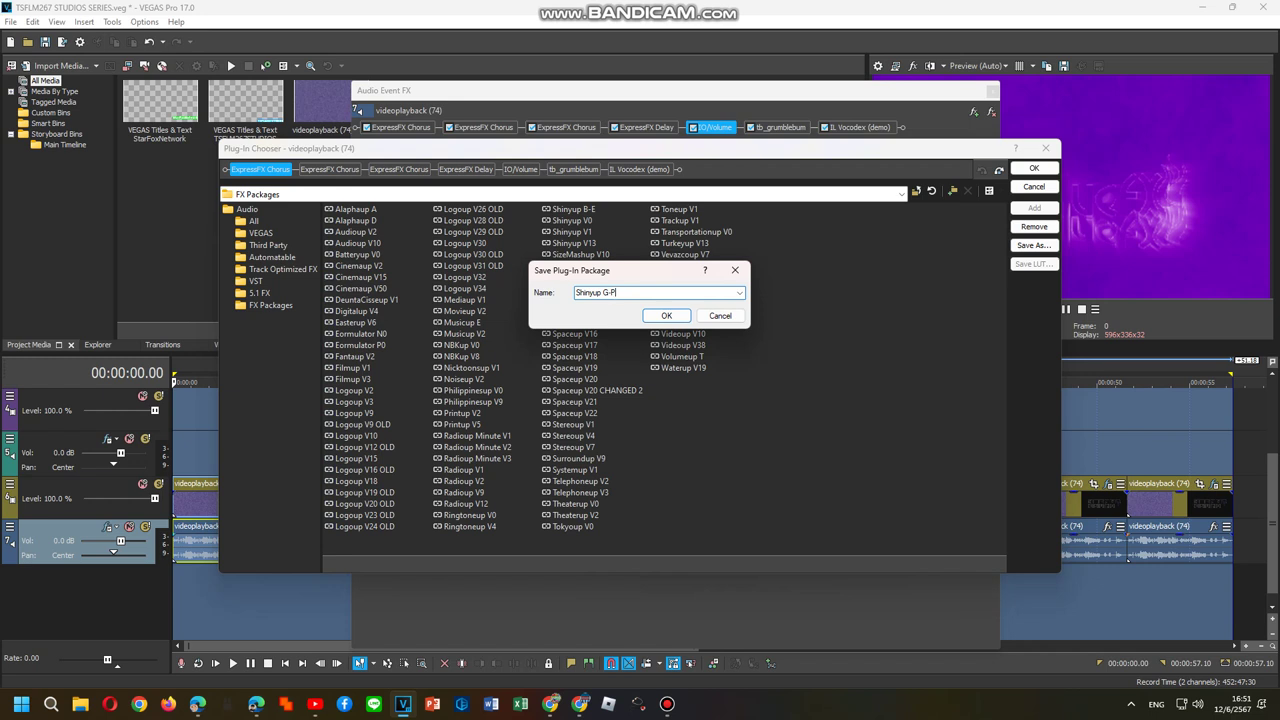
key("Return")
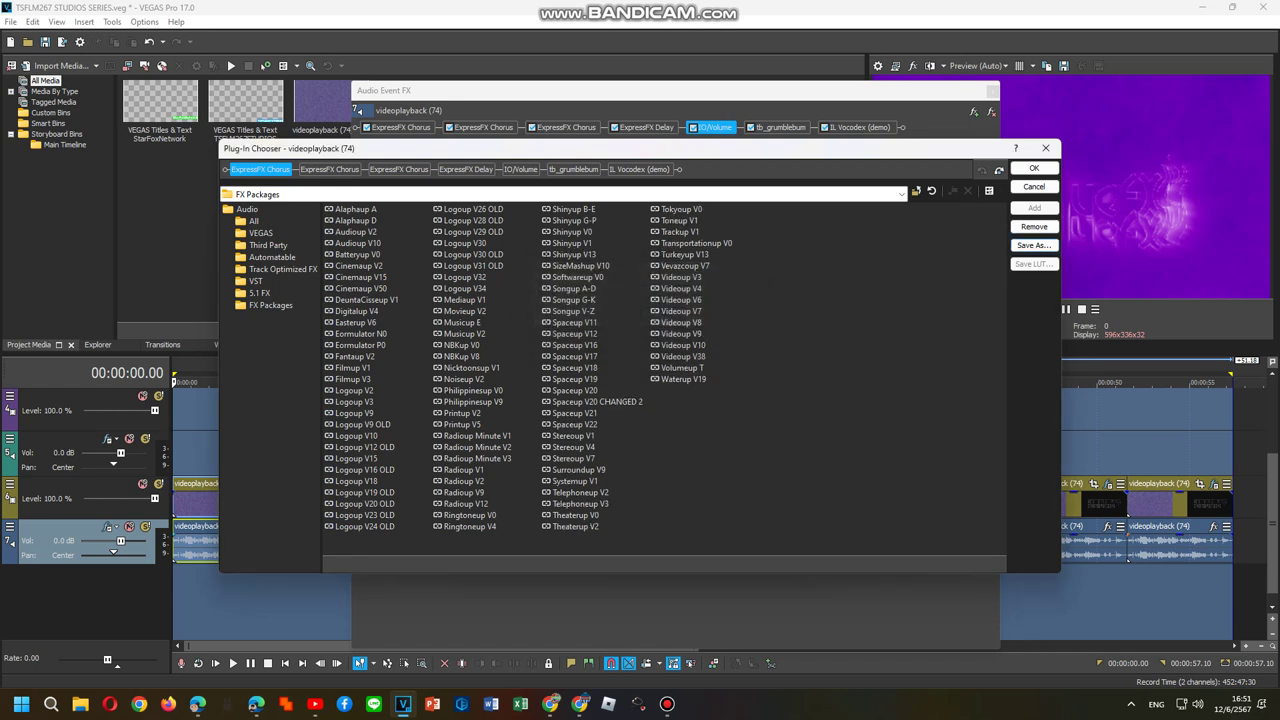
left_click(1034, 168)
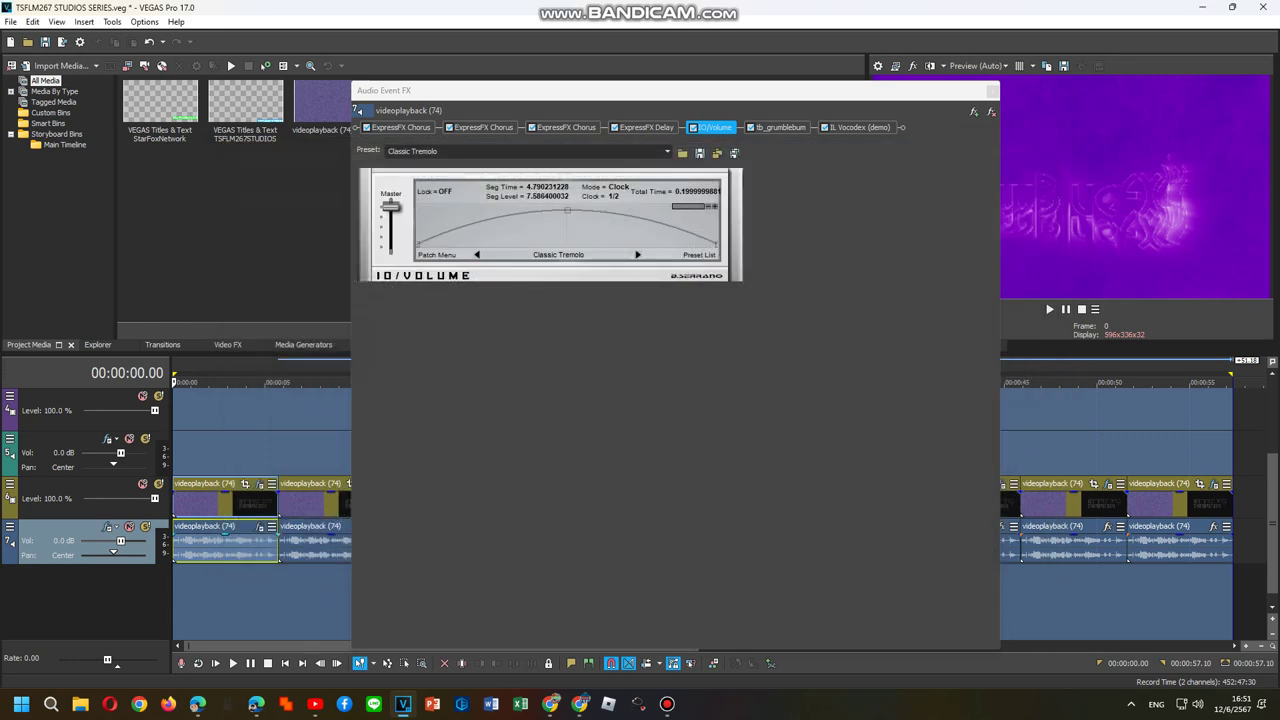
- View the IL Vocodex settings in the first audio clip's effect chain
left_click(666, 703)
left_click(666, 703)
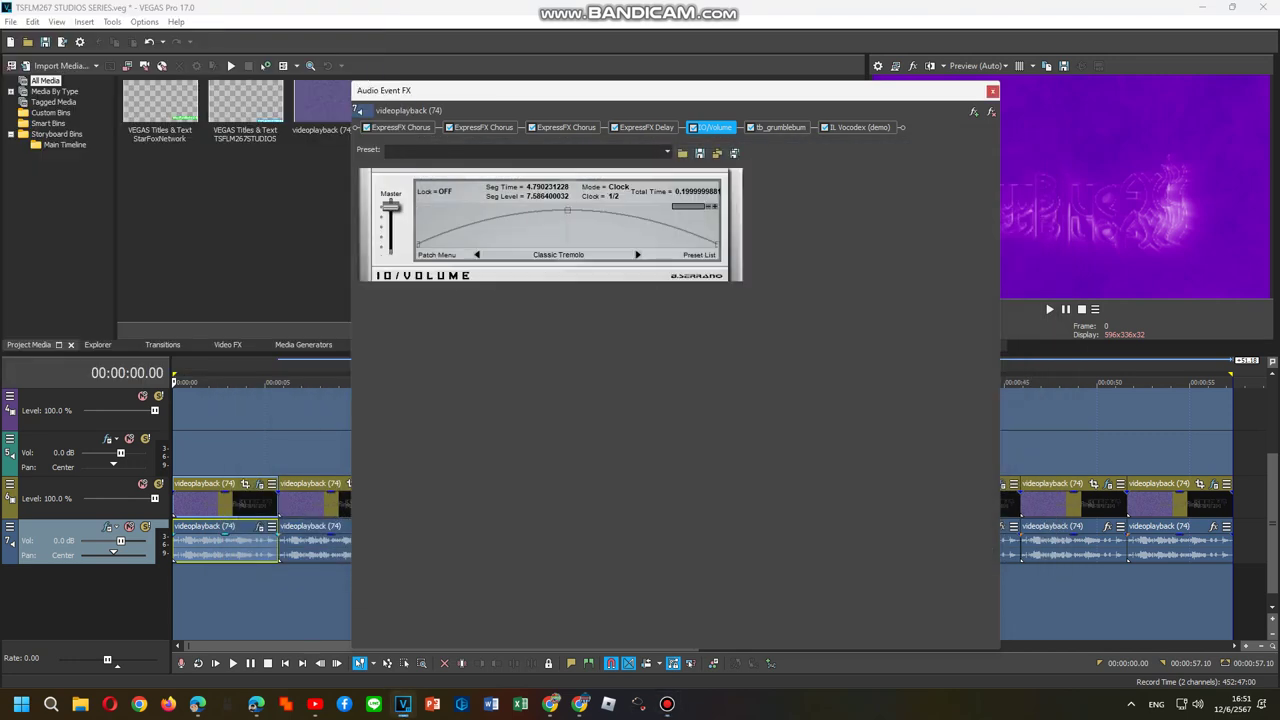
left_click(860, 127)
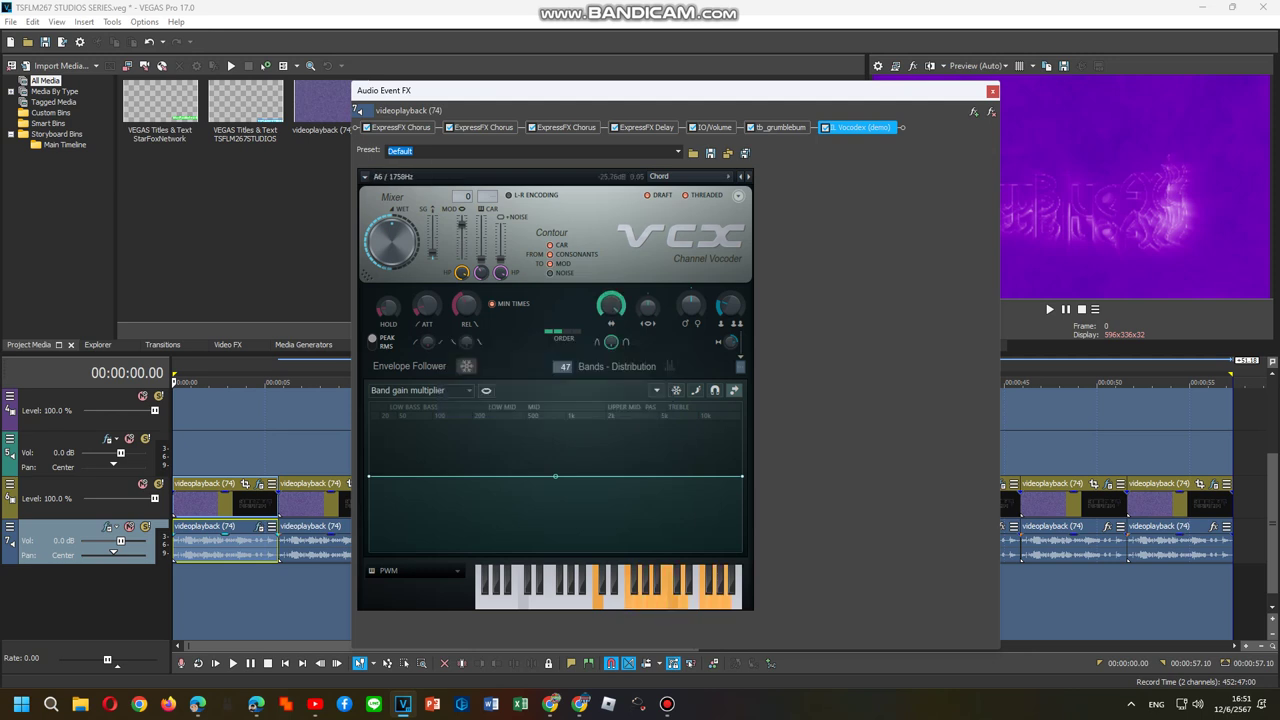
- Apply the Shinyup G-P FX package to the second audio clip
right_click(322, 540)
left_click(360, 221)
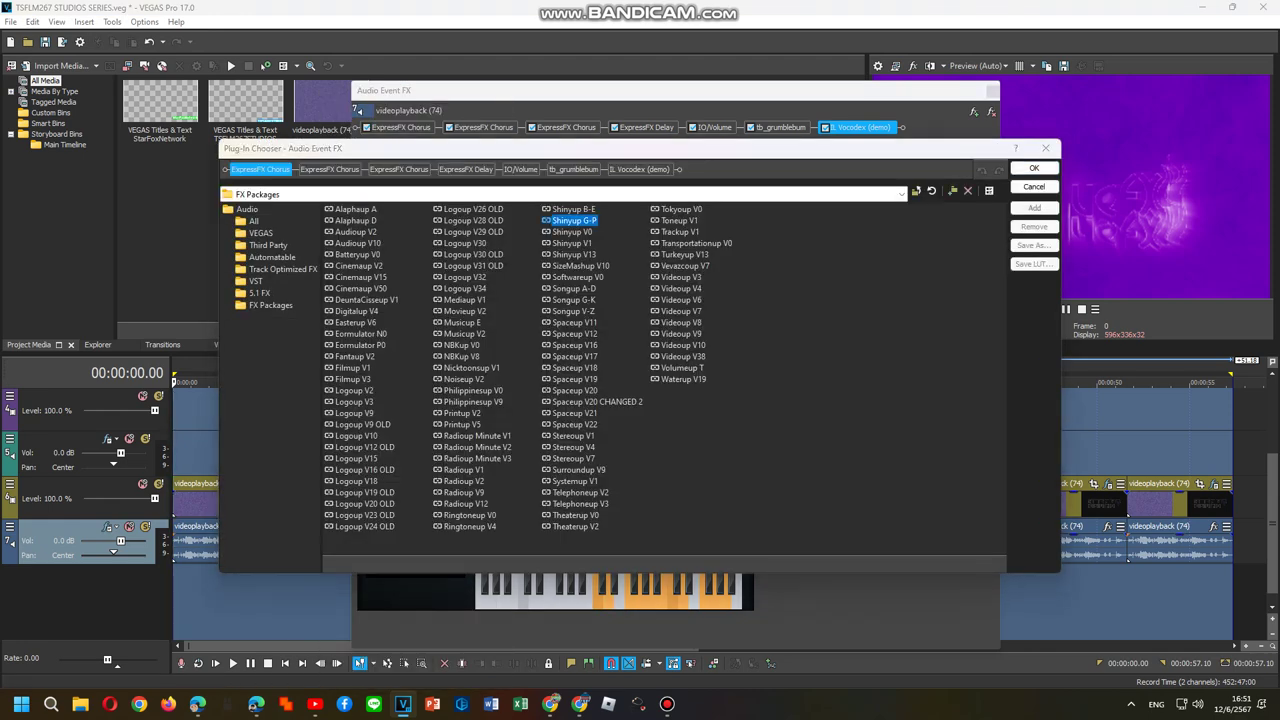
key("Return")
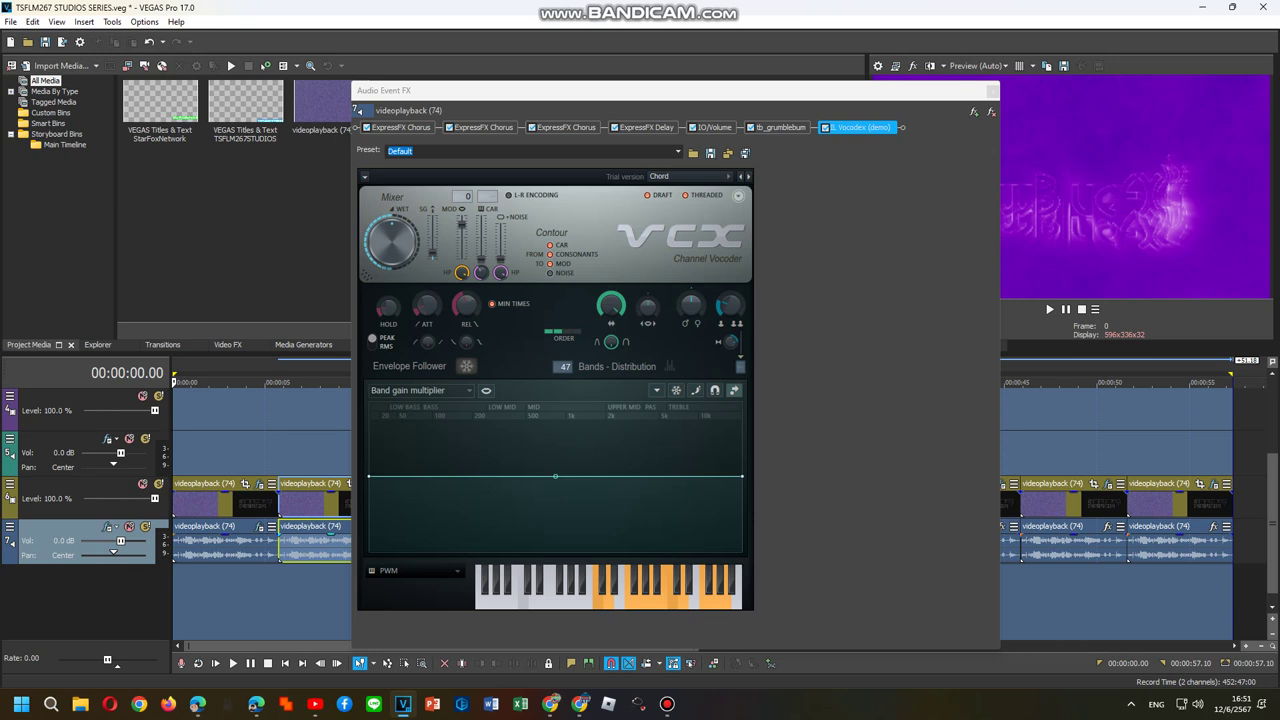
- Set the second clip's IL Vocodex to the More testosterone preset with the Machine 2 carrier tone
left_click(680, 176)
left_click(690, 379)
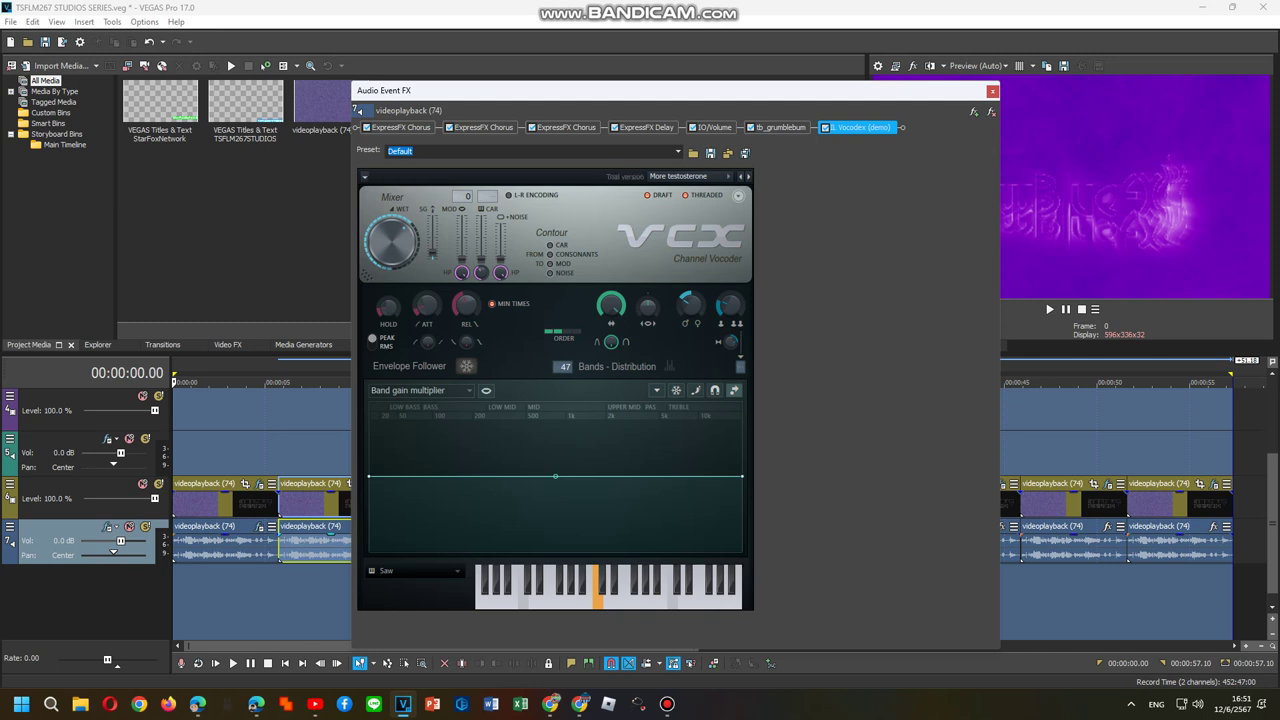
left_click(415, 570)
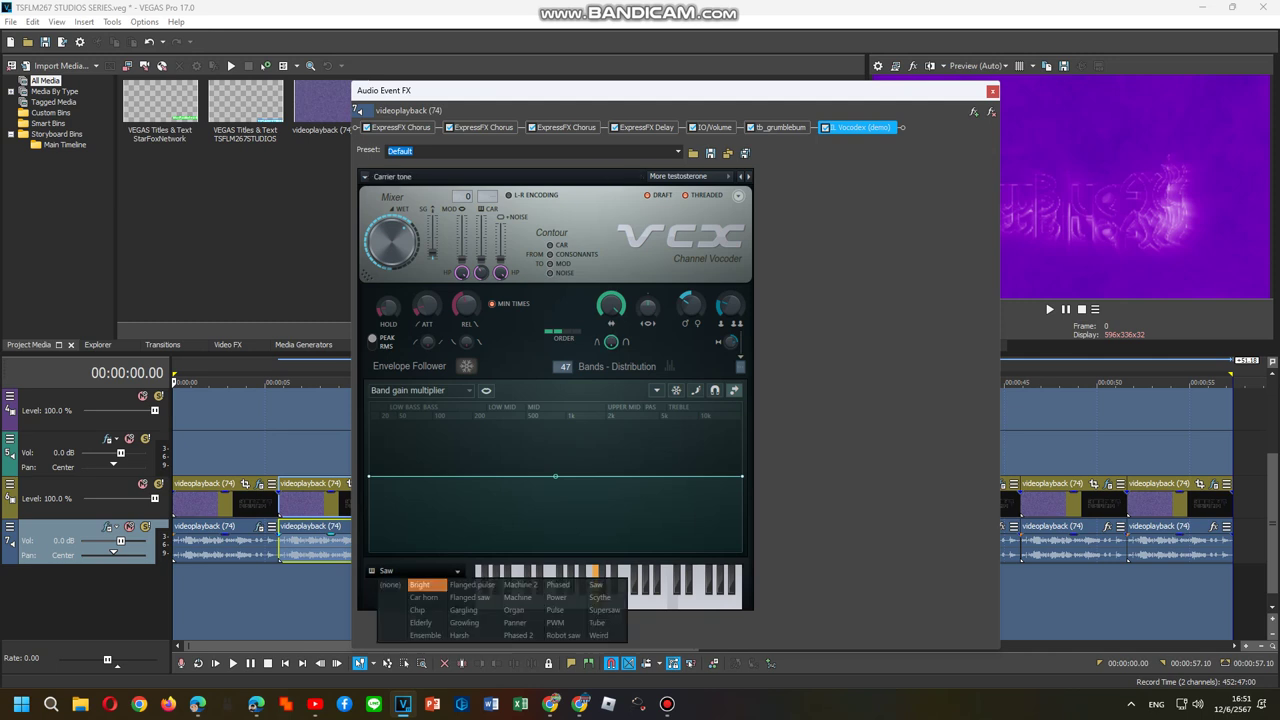
left_click(420, 586)
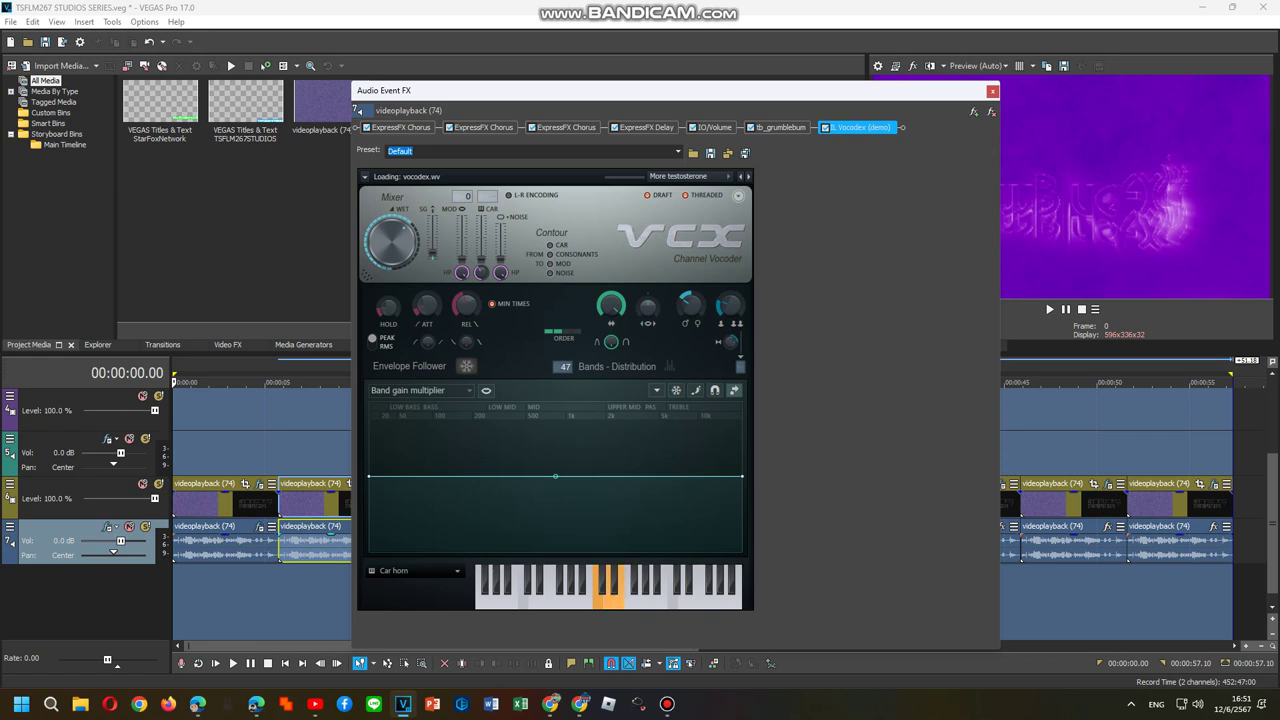
left_click(415, 570)
left_click(420, 600)
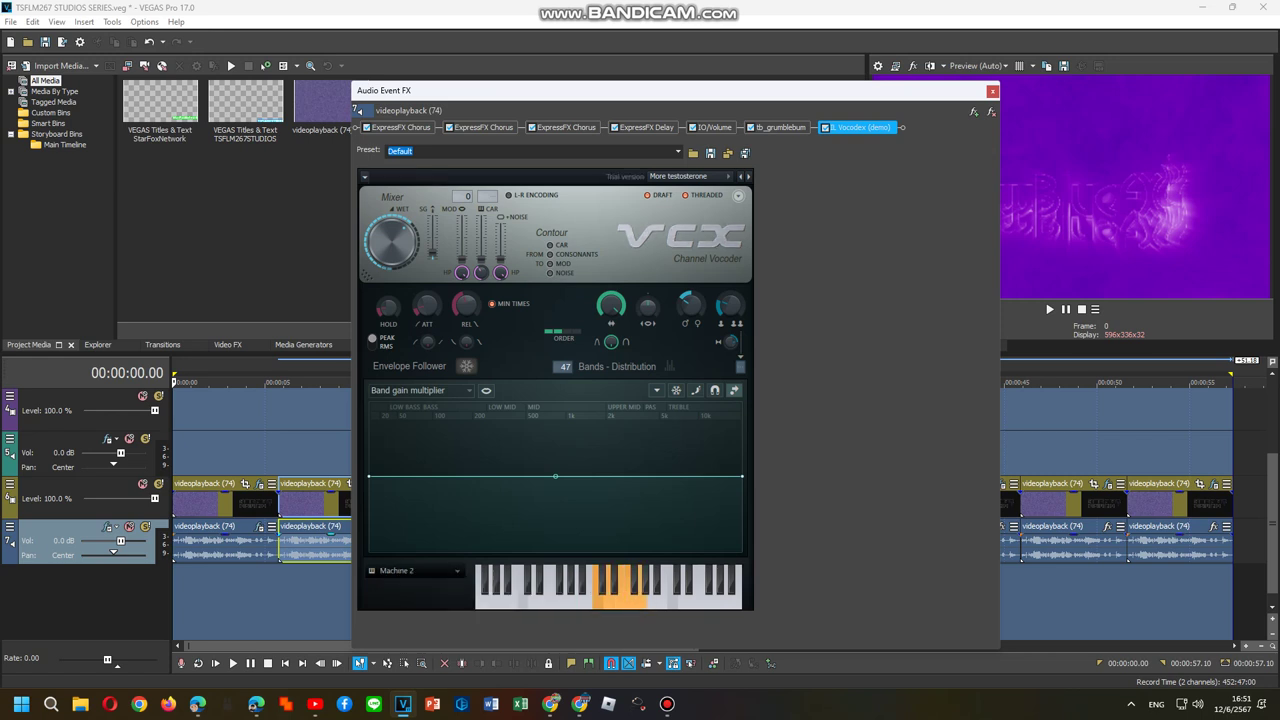
- Set the second clip's IO/Volume preset to Ramp and close its audio effects window
left_click(714, 127)
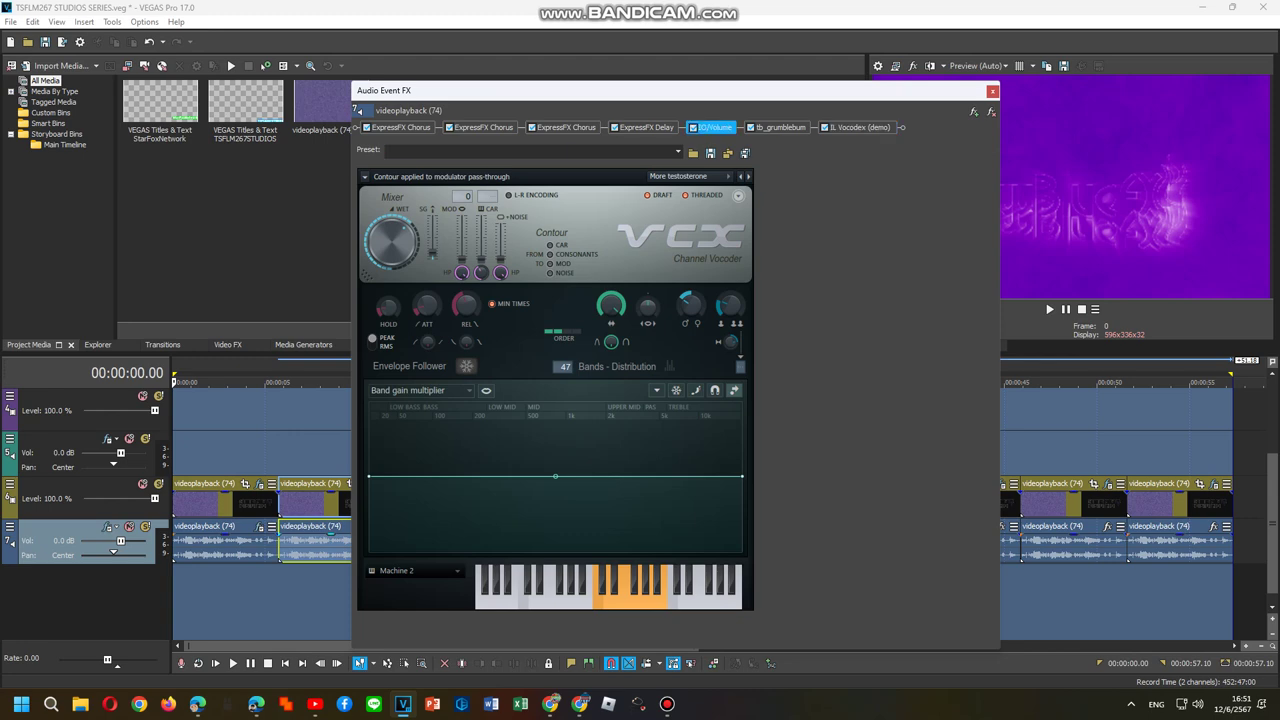
left_click(667, 151)
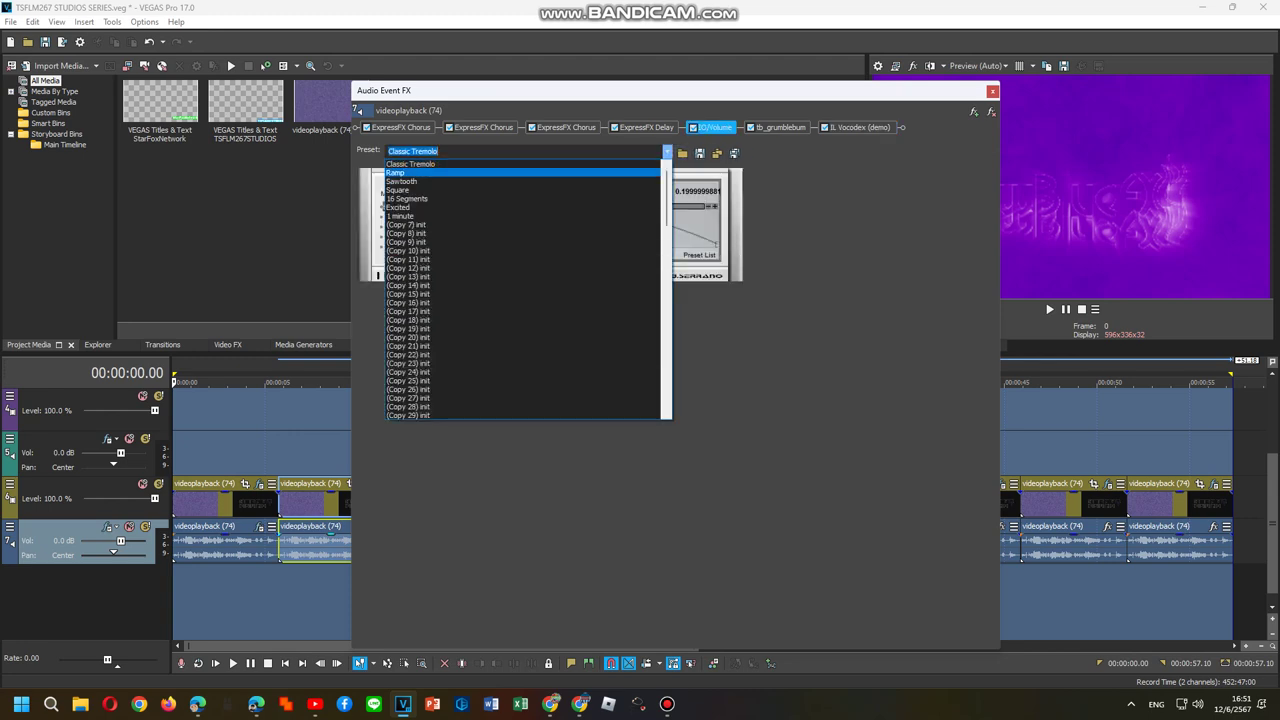
left_click(410, 168)
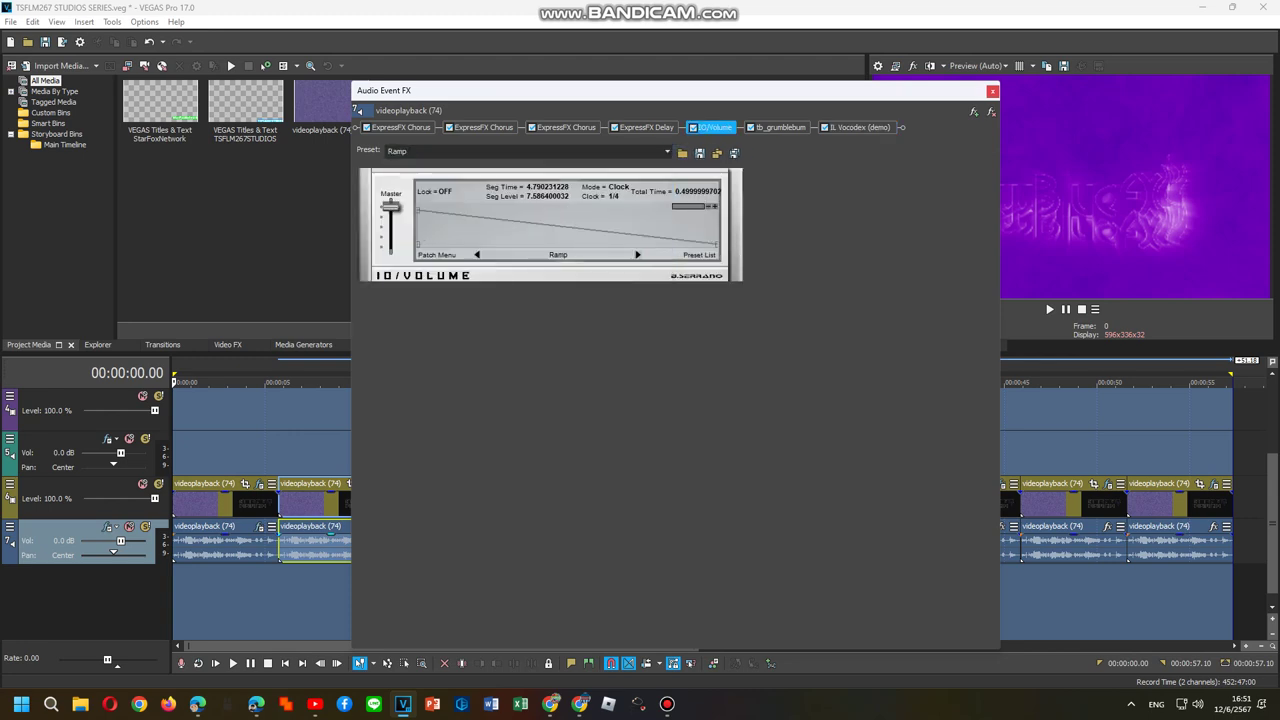
left_click(992, 91)
- Apply the Shinyup G-P package to the third audio clip and set its IL Vocodex to the Elderly preset with the Bright carrier tone
right_click(445, 545)
left_click(540, 222)
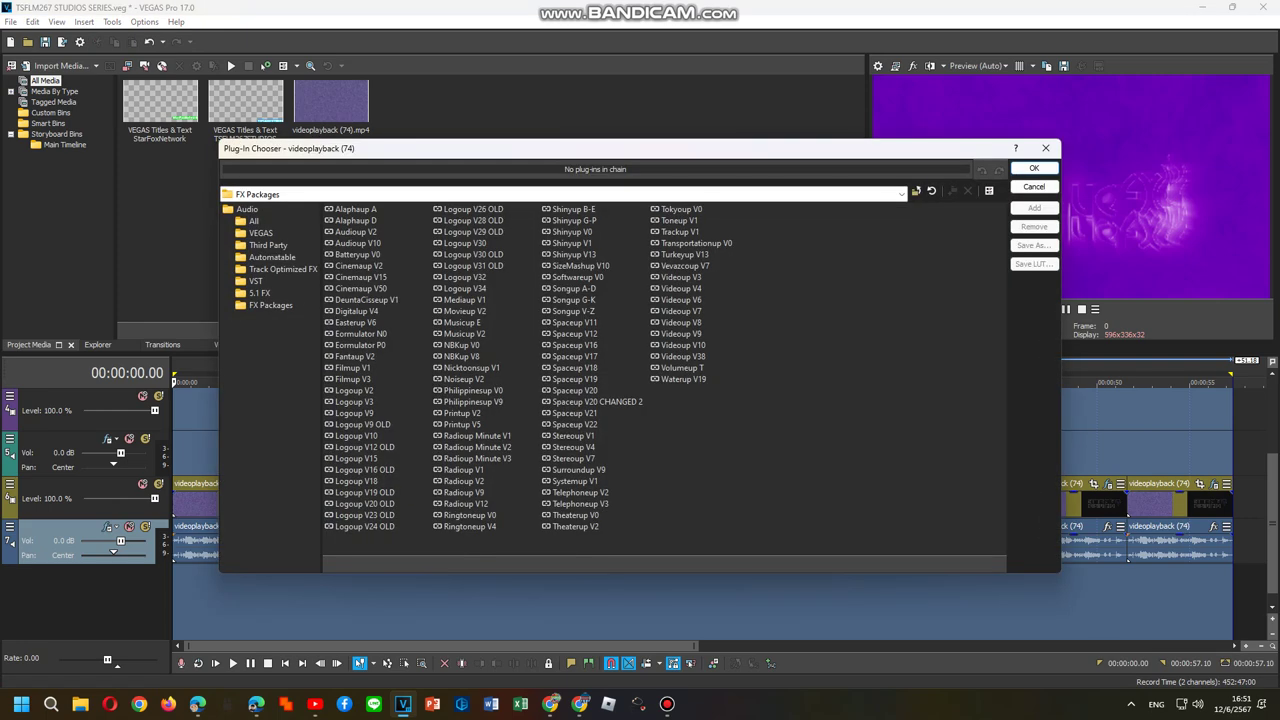
double_click(570, 220)
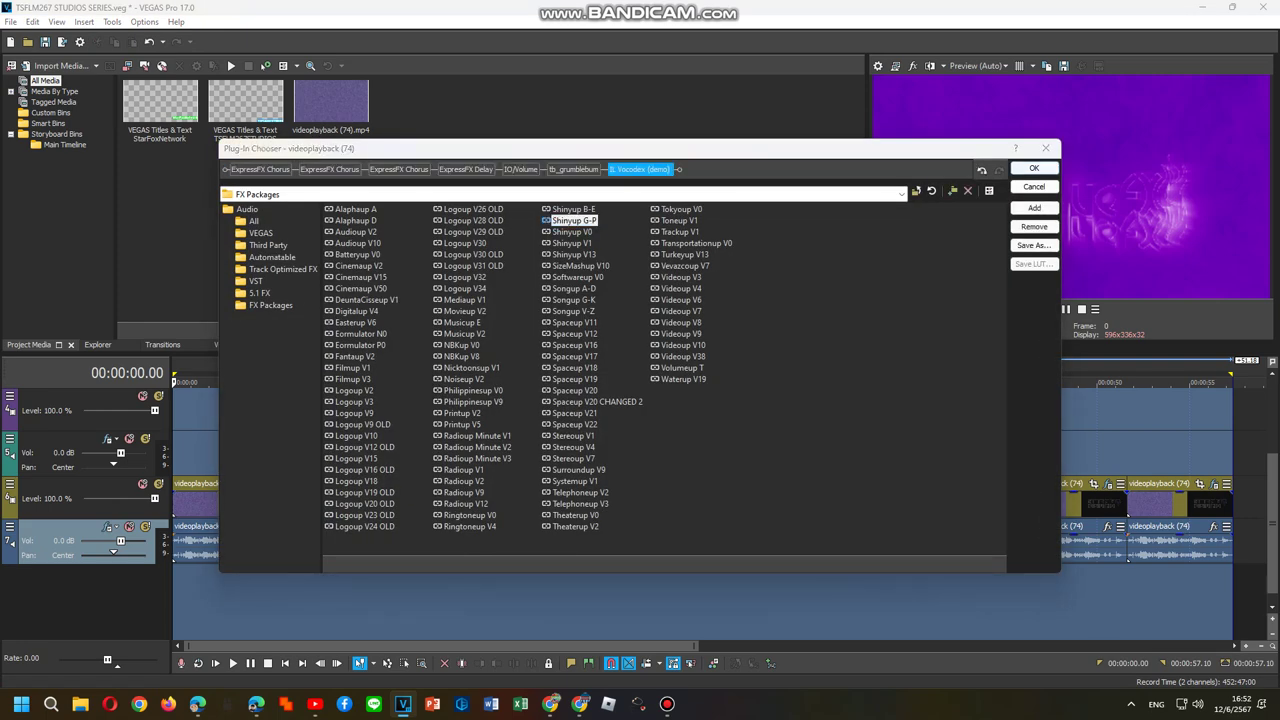
left_click(1034, 168)
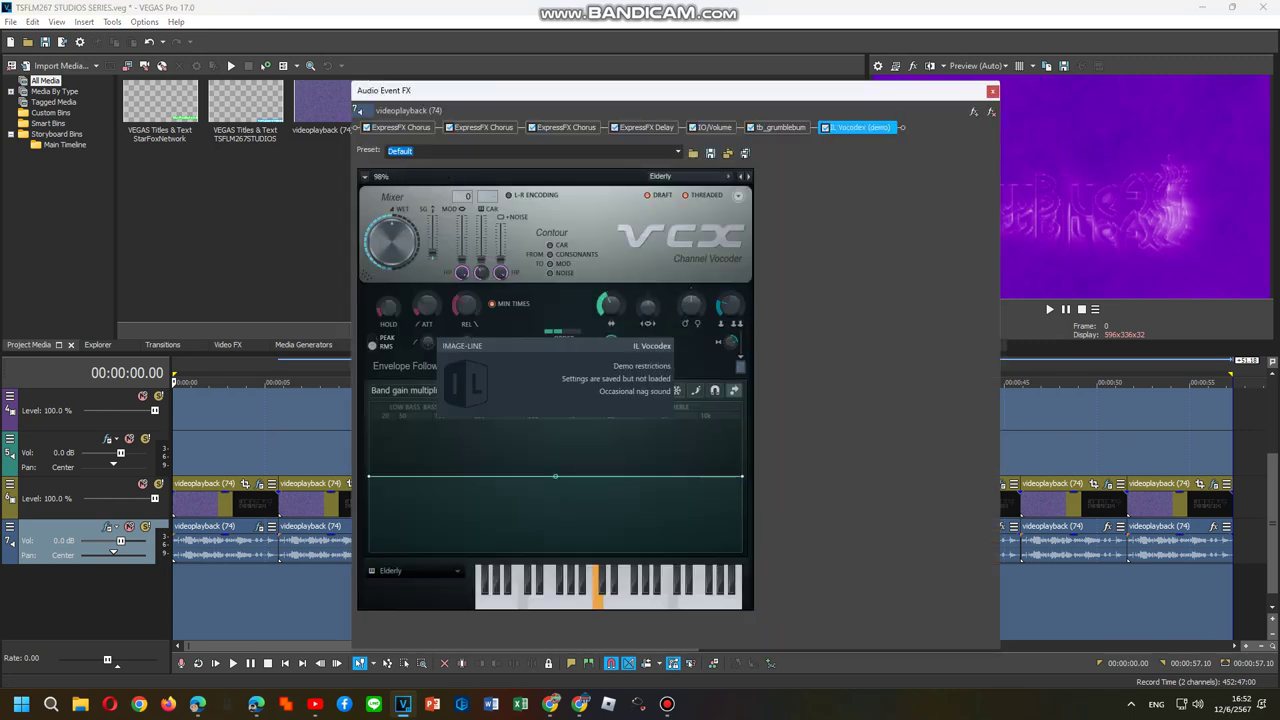
left_click(415, 571)
left_click(417, 613)
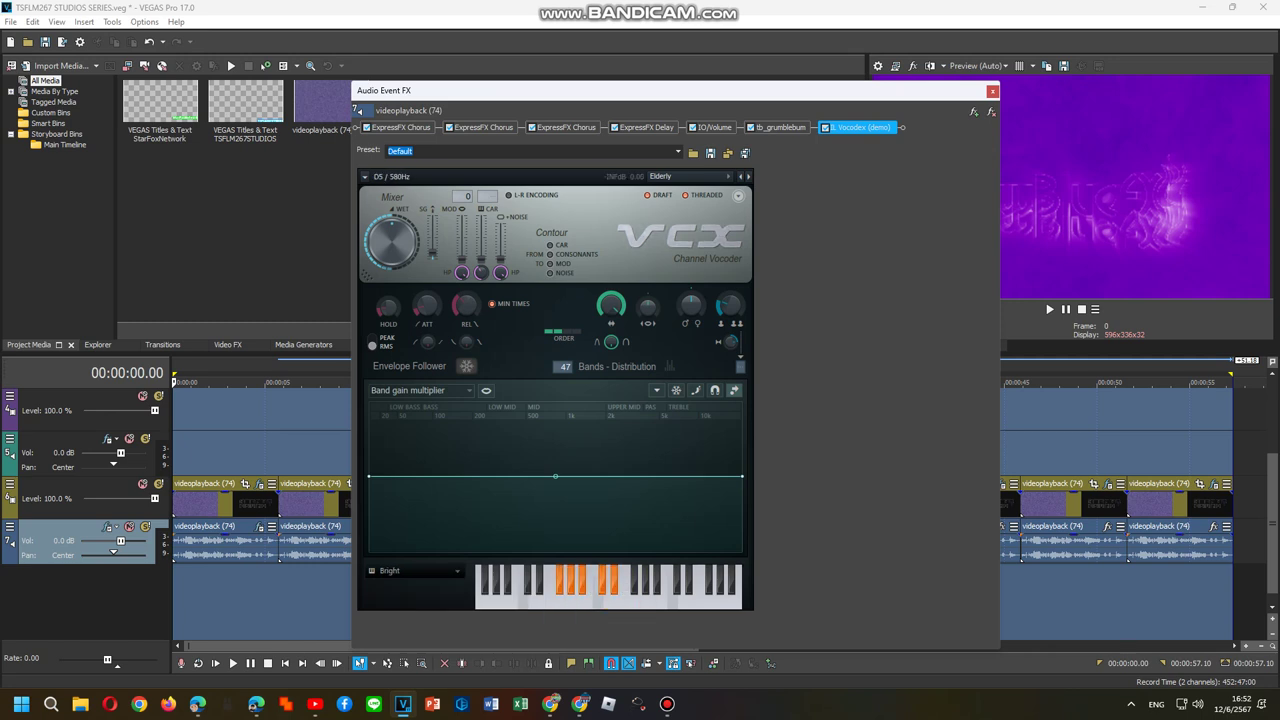
- Set the third clip's IO/Volume preset to Sawtooth and close its audio effects window
left_click(714, 127)
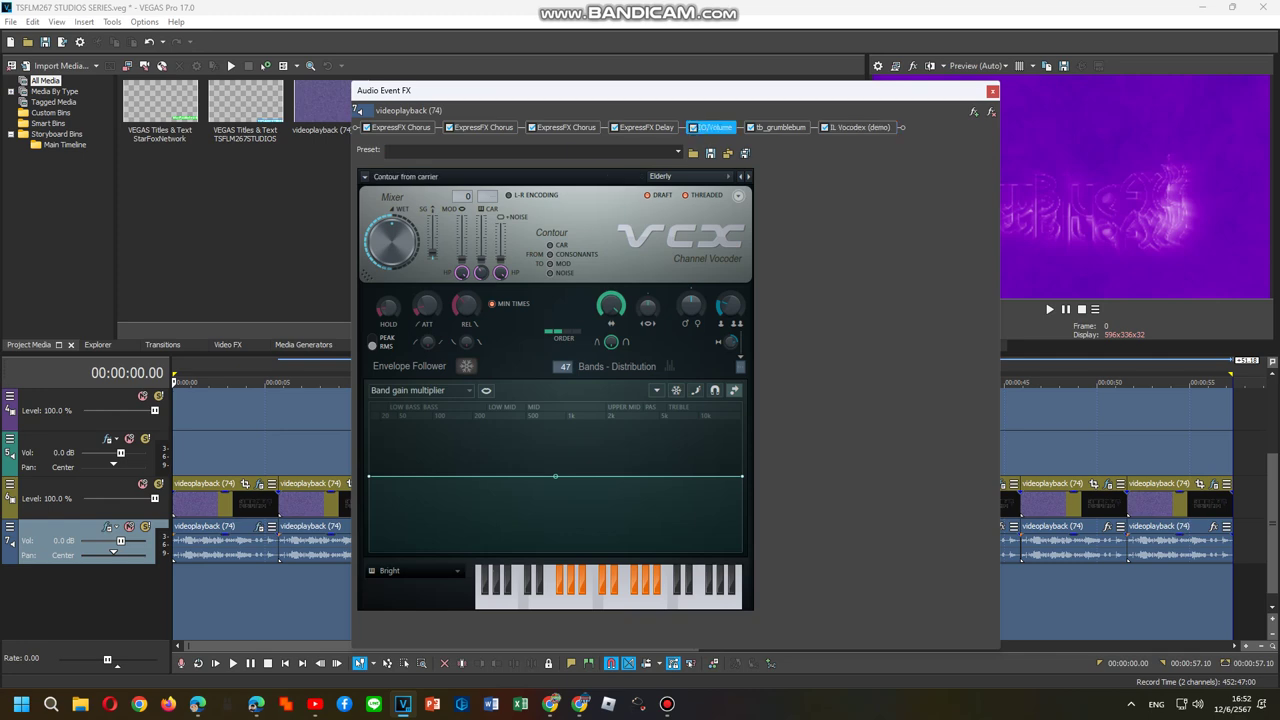
left_click(667, 151)
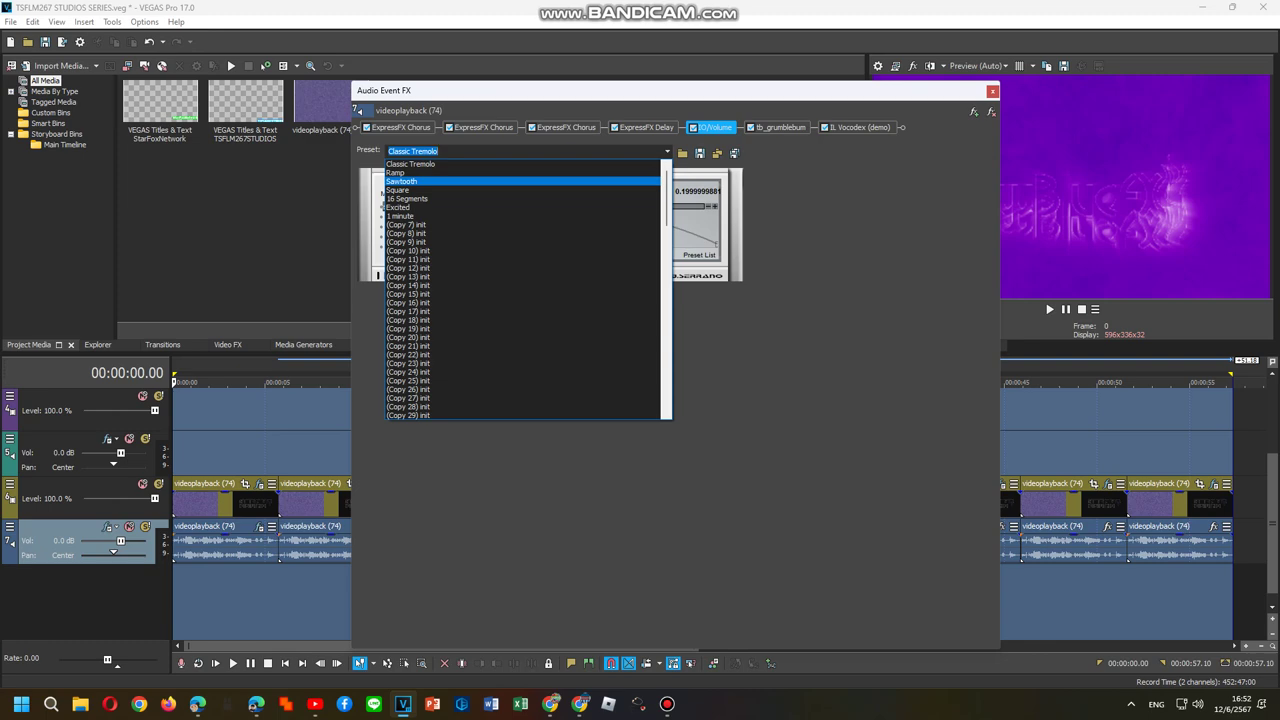
left_click(401, 181)
left_click(992, 91)
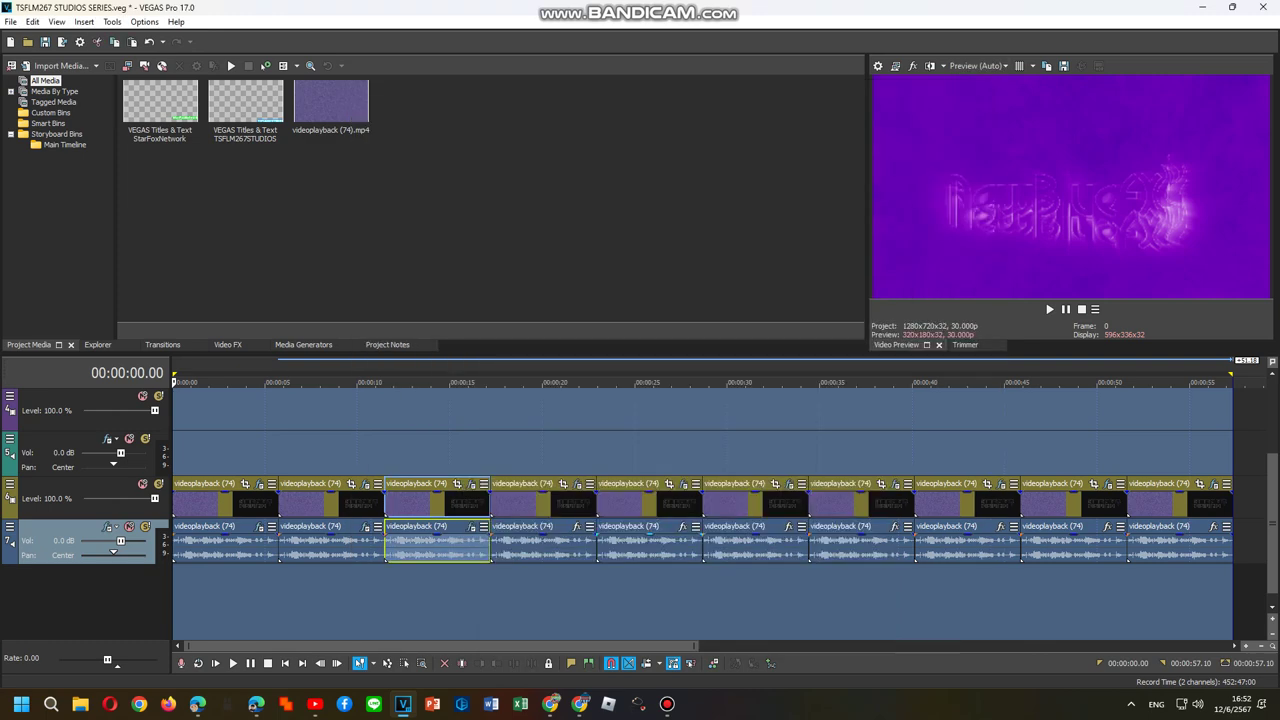
- Apply the Shinyup G-P package to the fourth audio clip and set its IL Vocodex to the Elderly preset with the Machine carrier tone
right_click(586, 540)
left_click(650, 222)
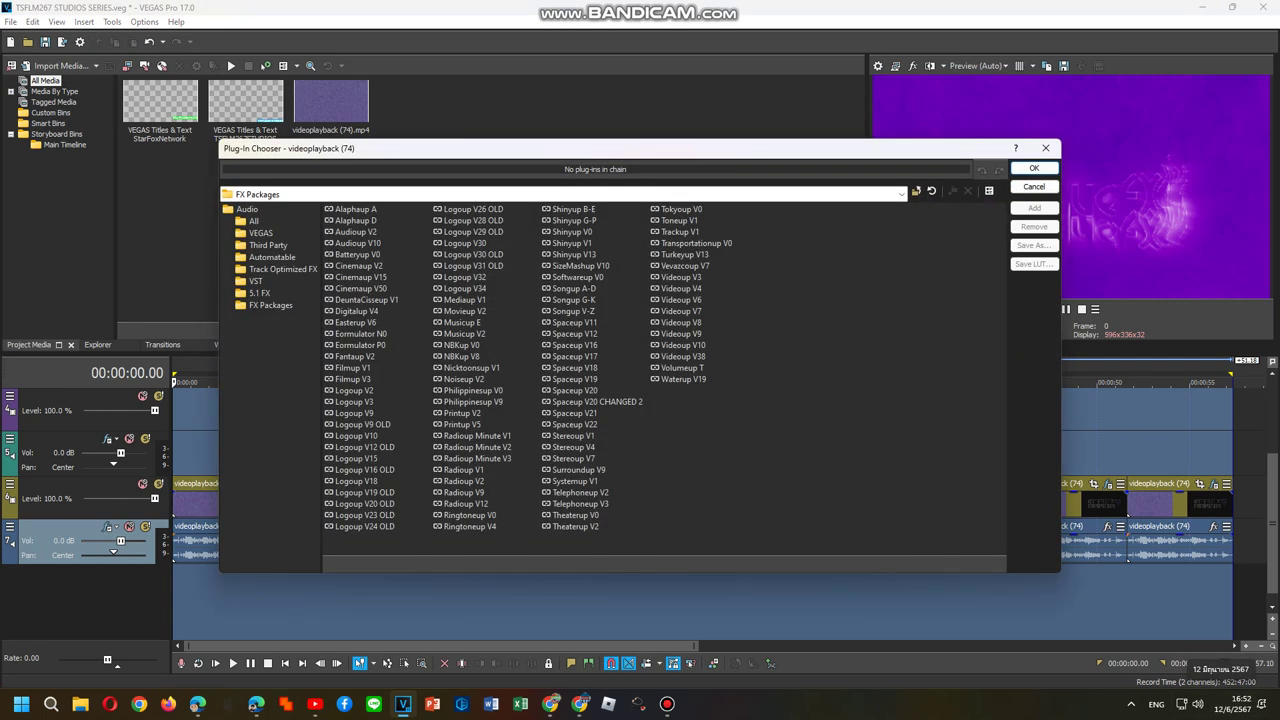
left_click(572, 220)
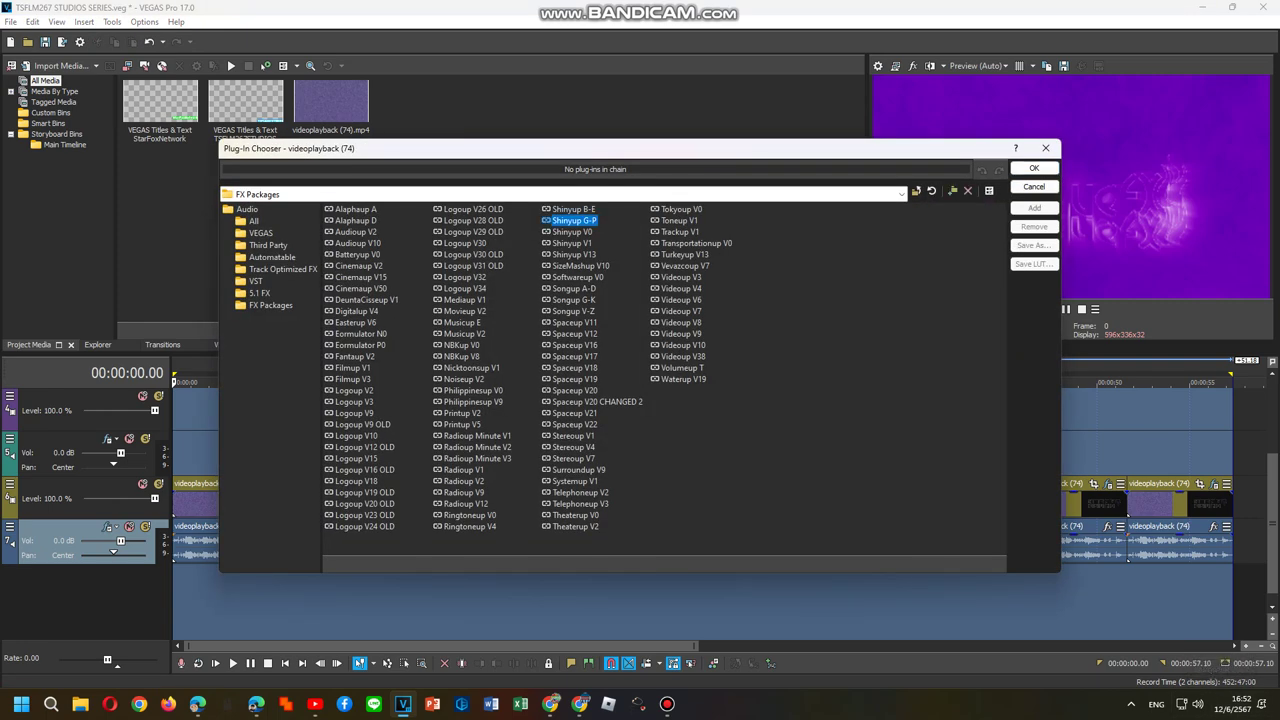
left_click(1034, 168)
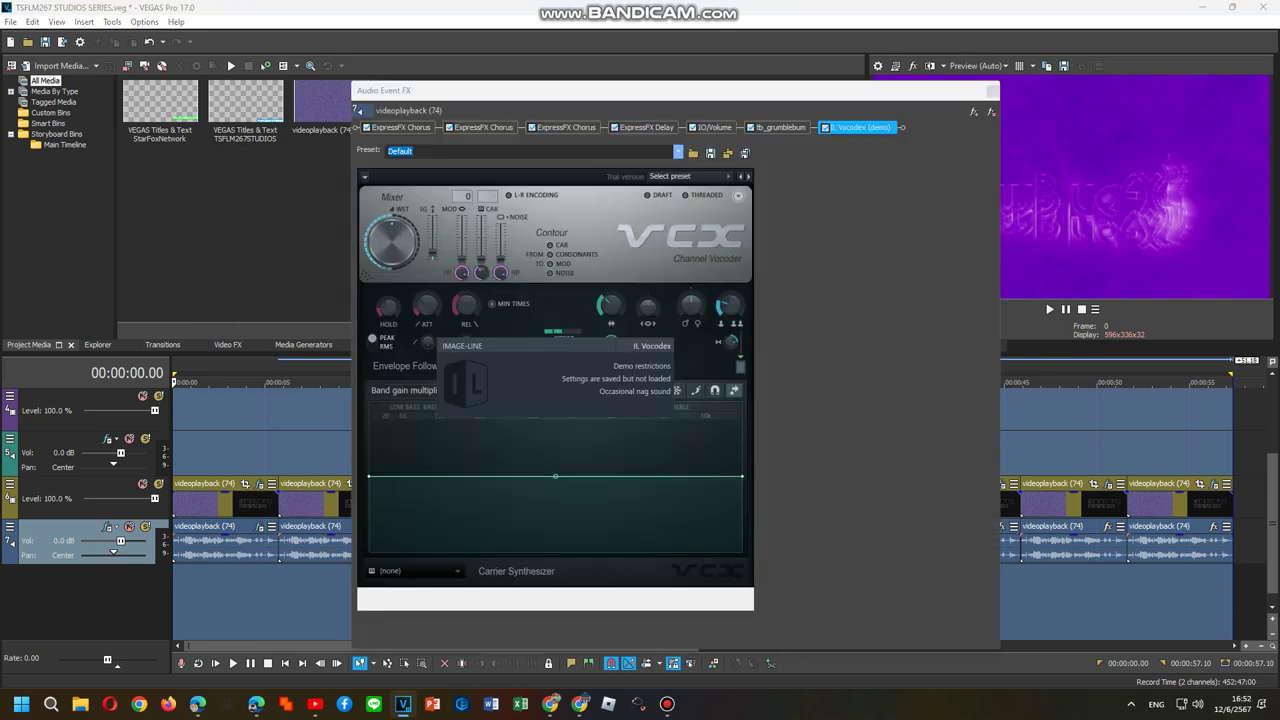
left_click(690, 176)
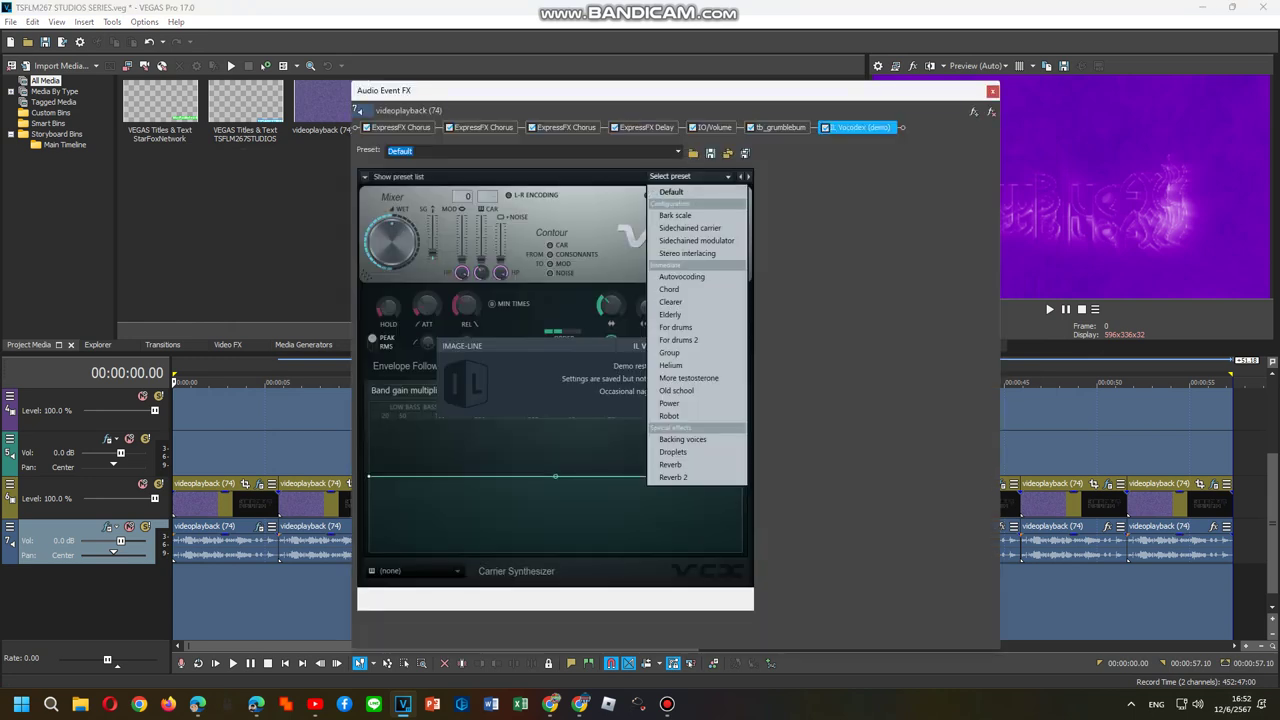
left_click(670, 314)
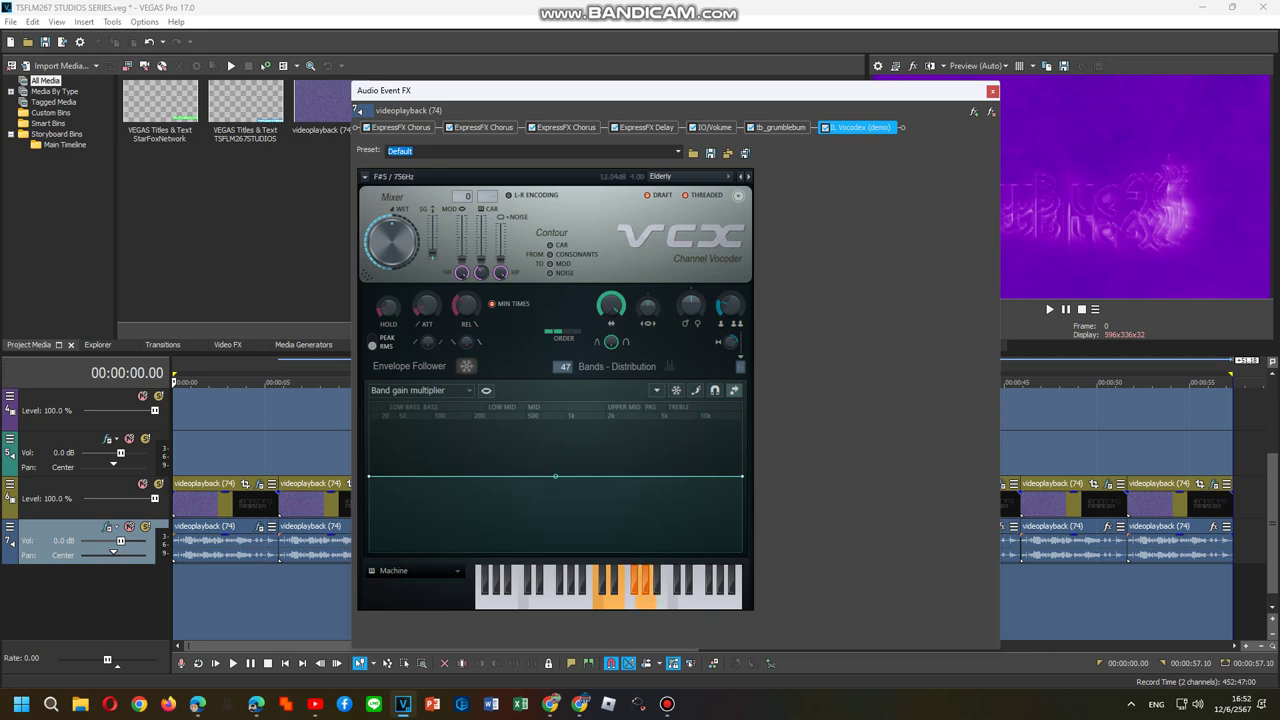
- Set the fourth clip's IO/Volume preset to Square and close its audio effects window
left_click(713, 127)
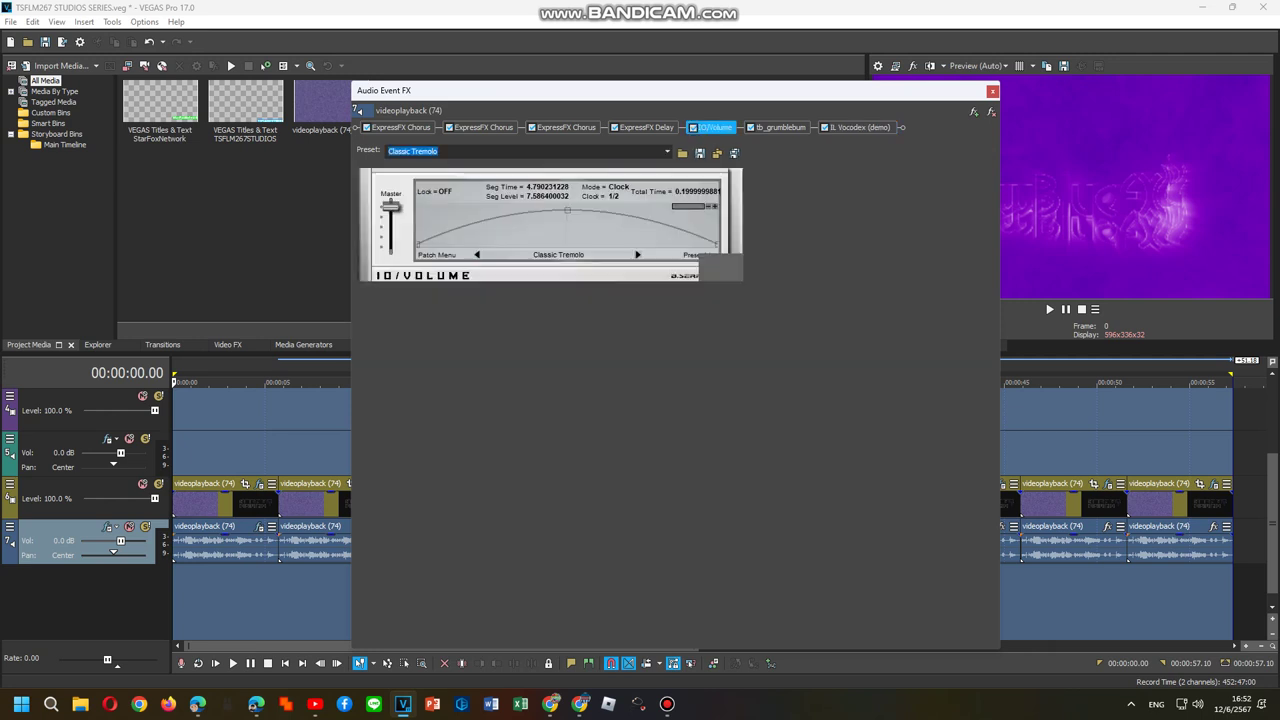
left_click(667, 151)
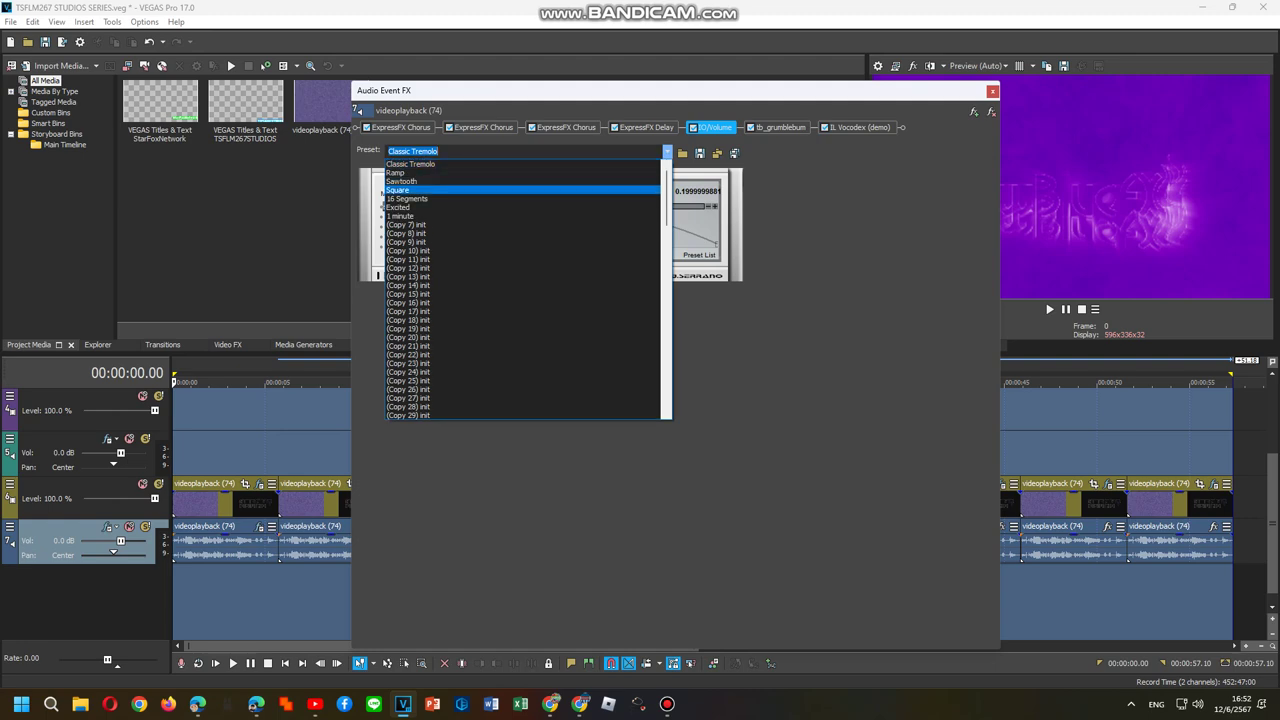
key("Return")
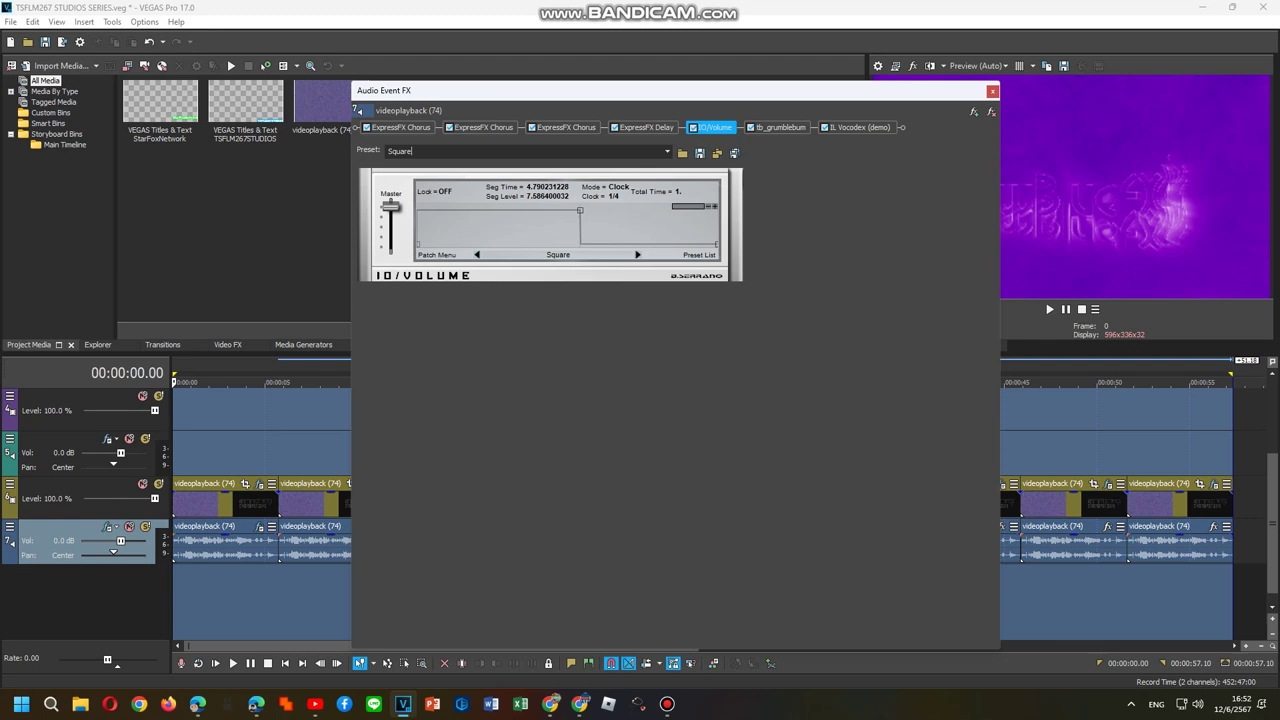
key("Escape")
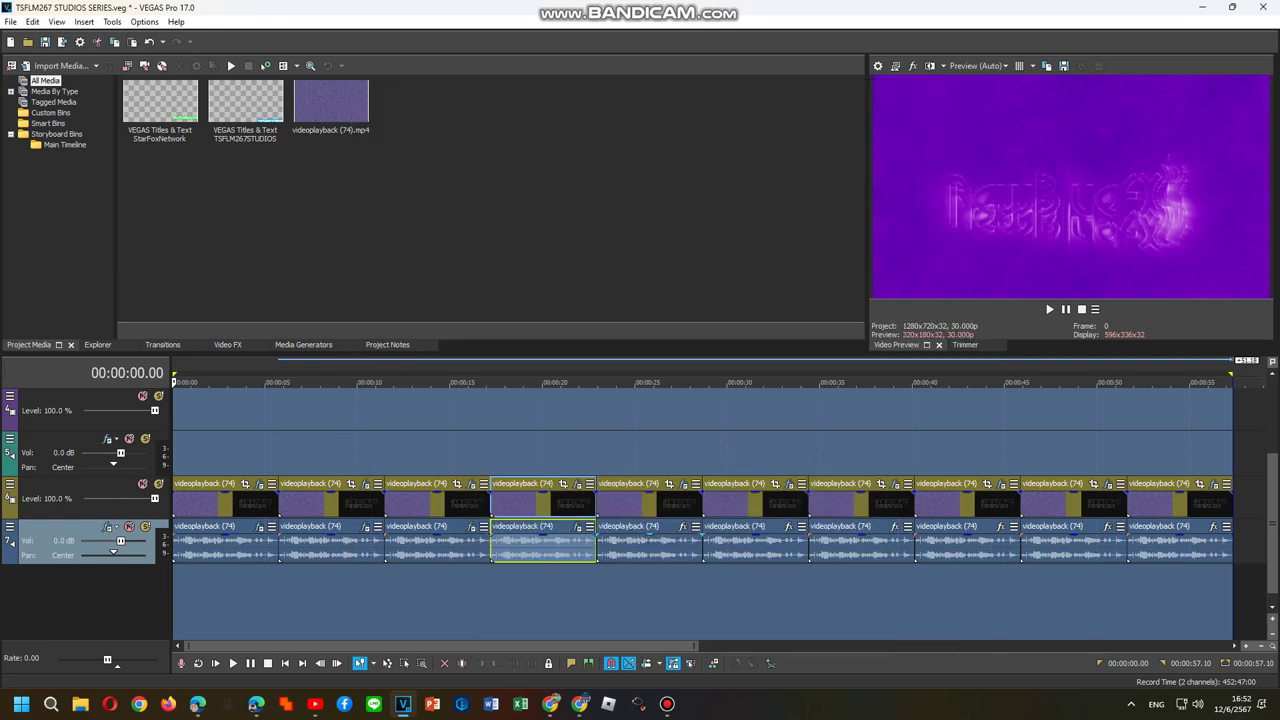
- Apply the Shinyup G-P package to the fifth audio clip and set its IL Vocodex to the Clearer preset with the Scythe carrier tone
right_click(686, 540)
left_click(760, 221)
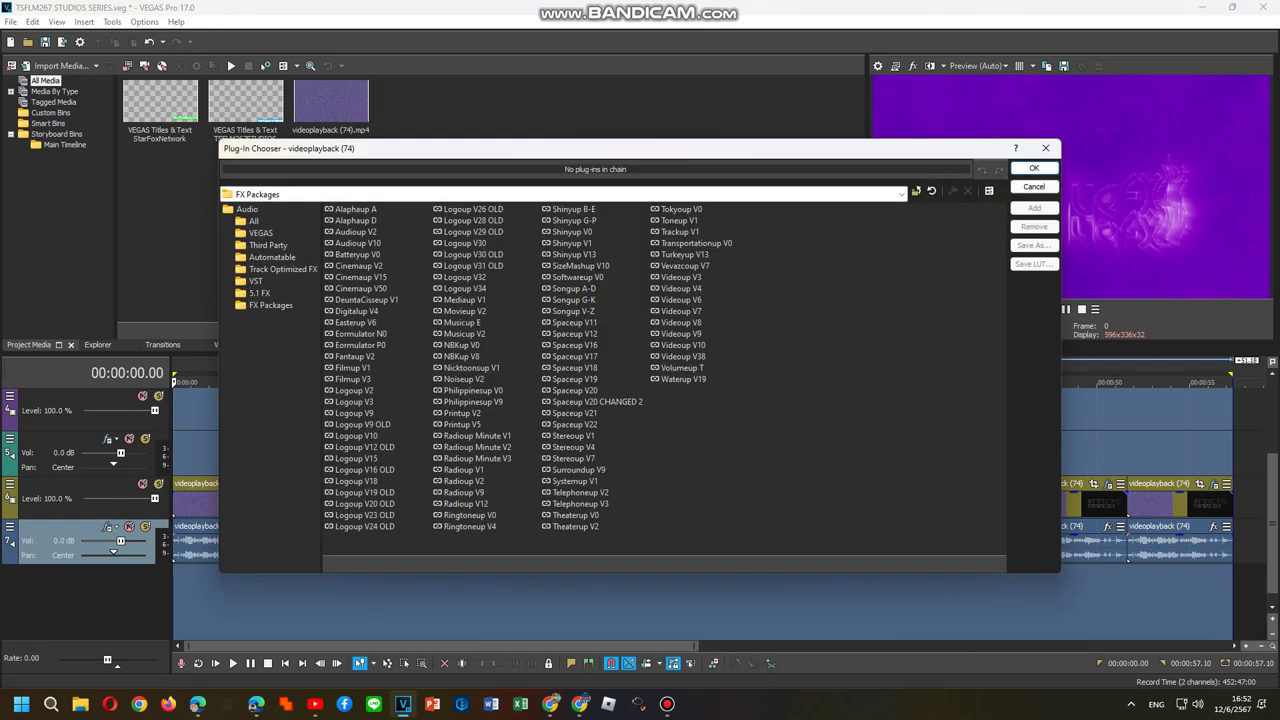
left_click(573, 209)
double_click(573, 209)
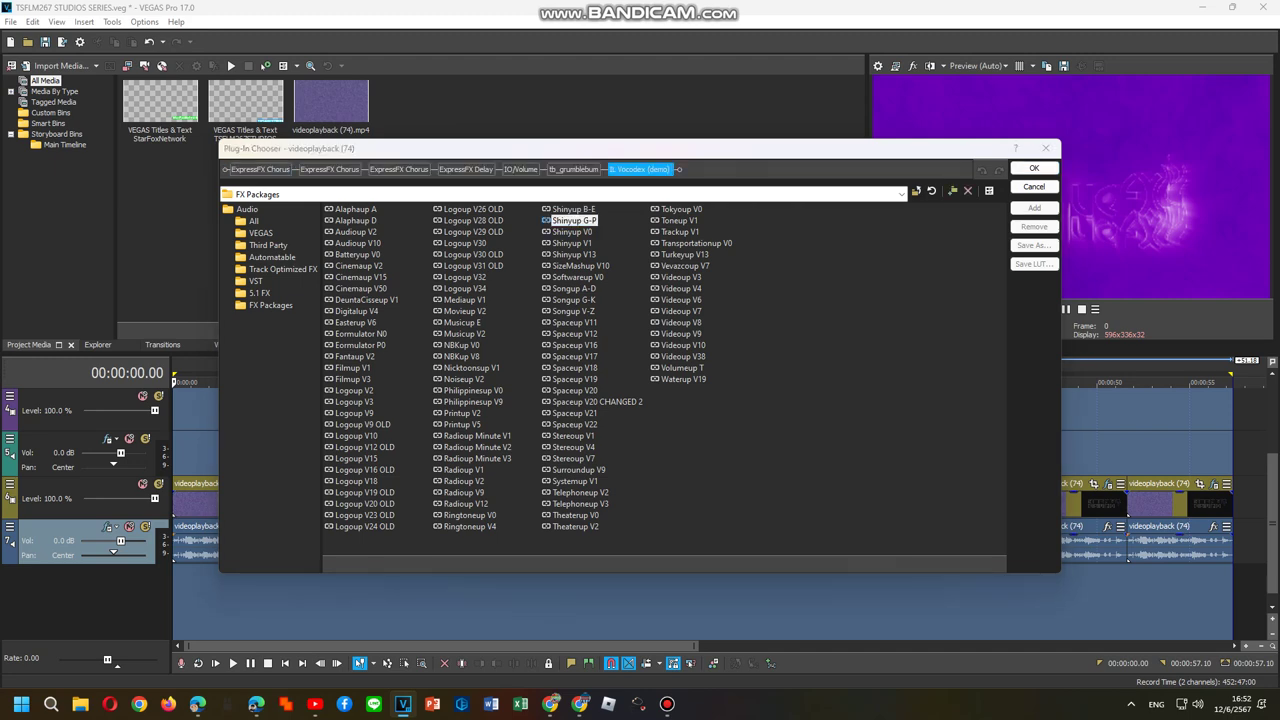
key("Return")
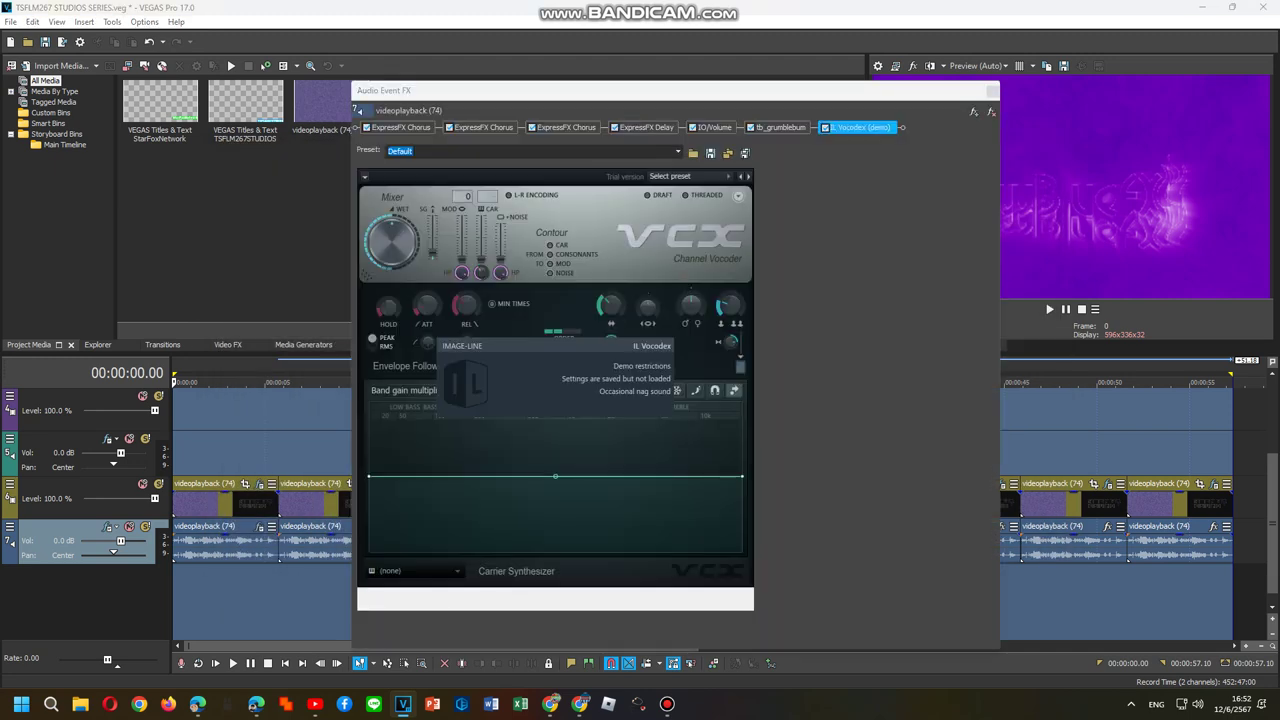
left_click(690, 176)
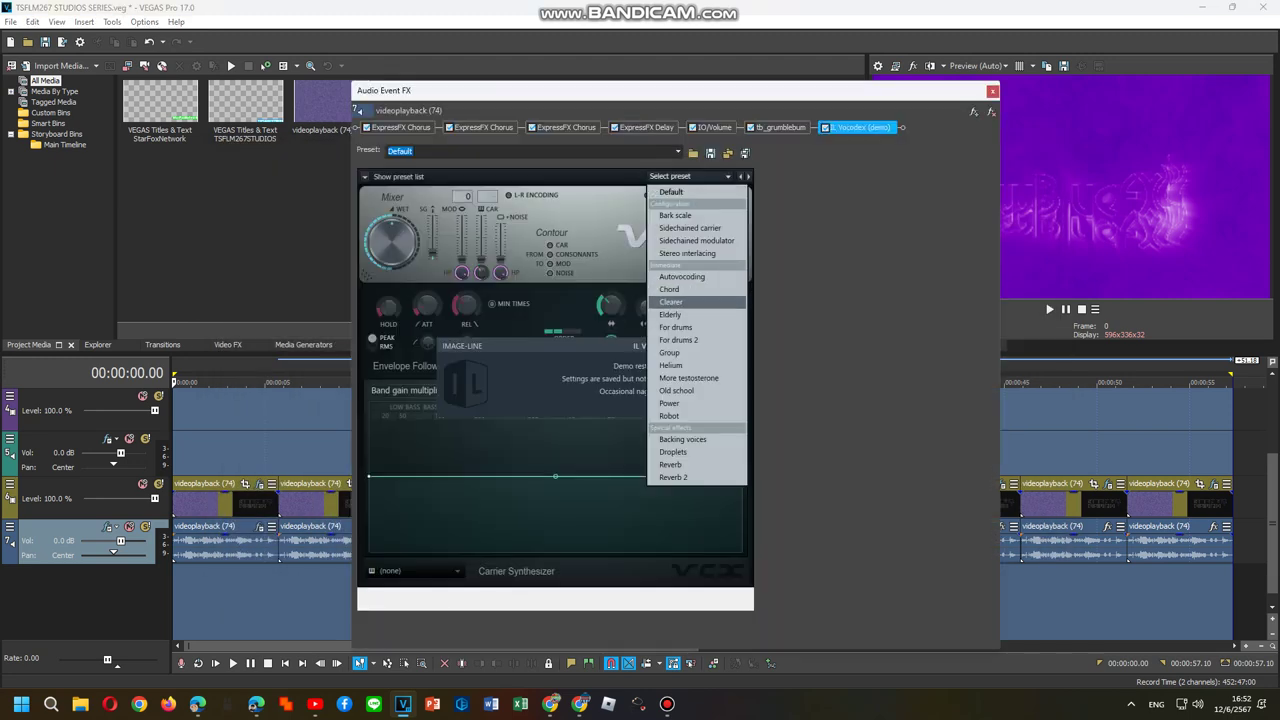
left_click(670, 301)
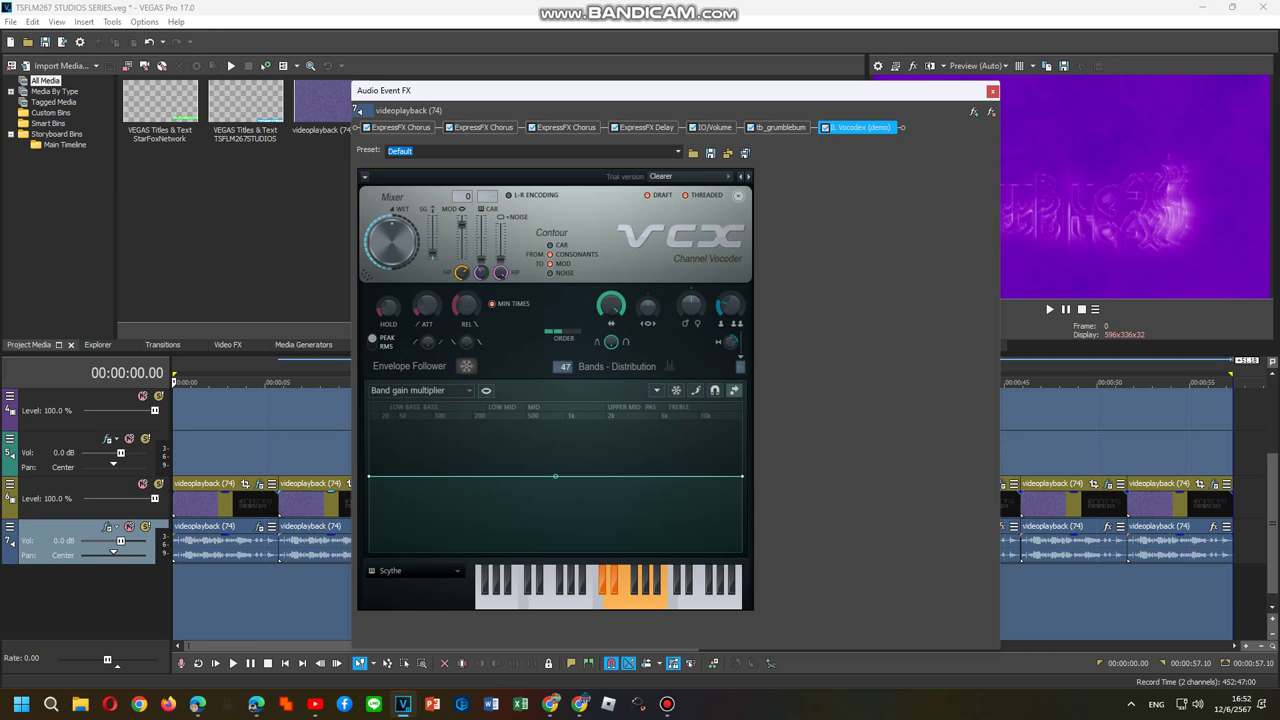
- Set the fifth clip's IO/Volume preset to 16 Segments and close its audio effects window
left_click(714, 127)
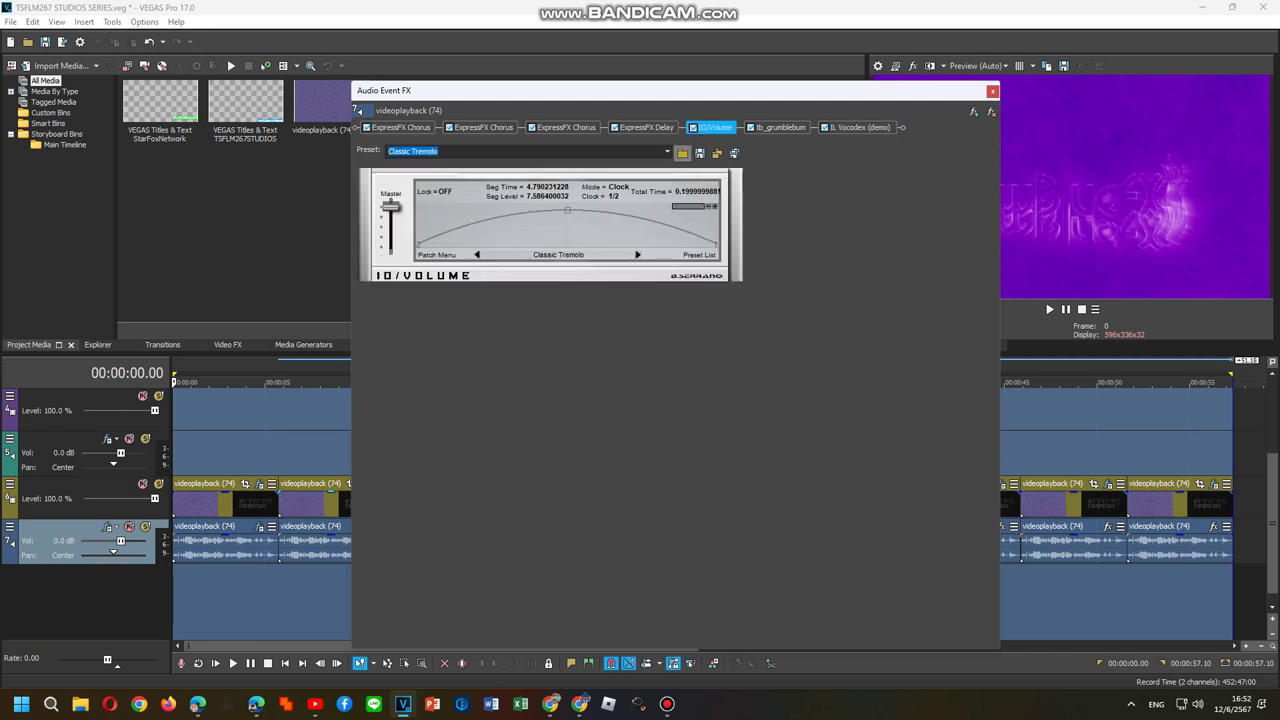
left_click(667, 151)
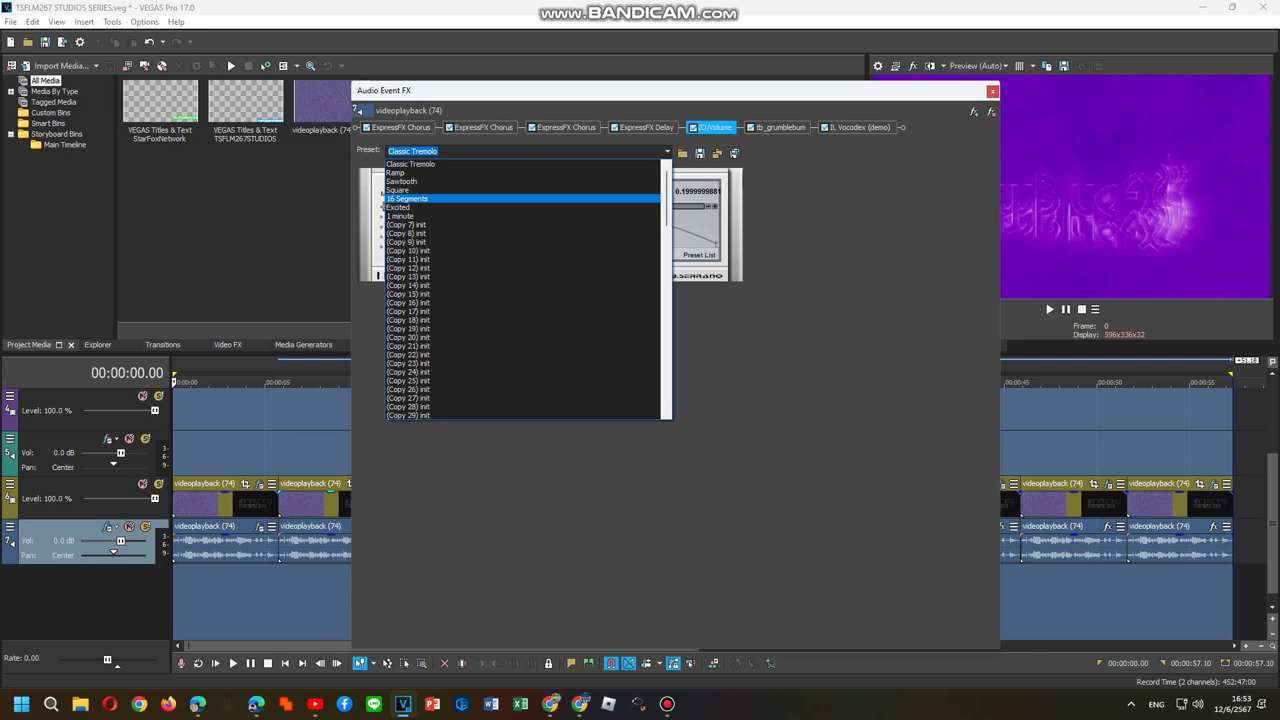
key("Return")
left_click(992, 91)
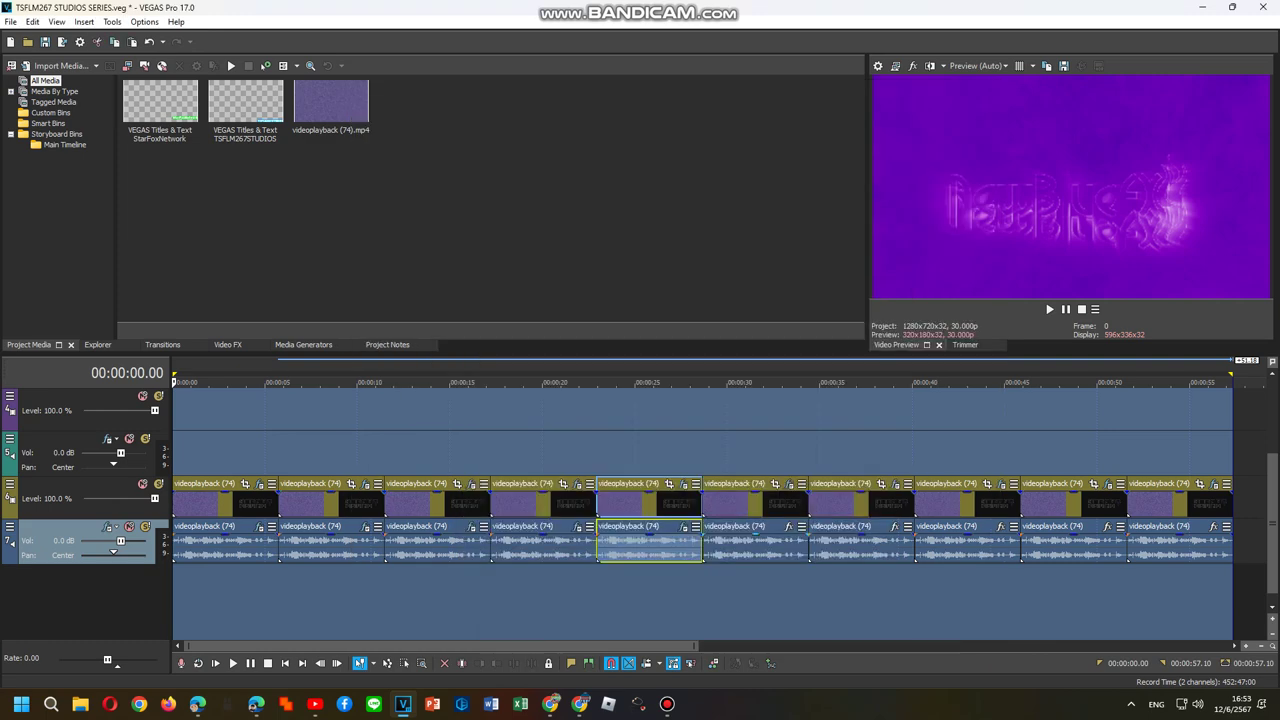
- Apply the Shinyup G-P package to the sixth audio clip and set its IL Vocodex to the Elderly preset with the Flanged pulse carrier tone
right_click(779, 545)
left_click(822, 221)
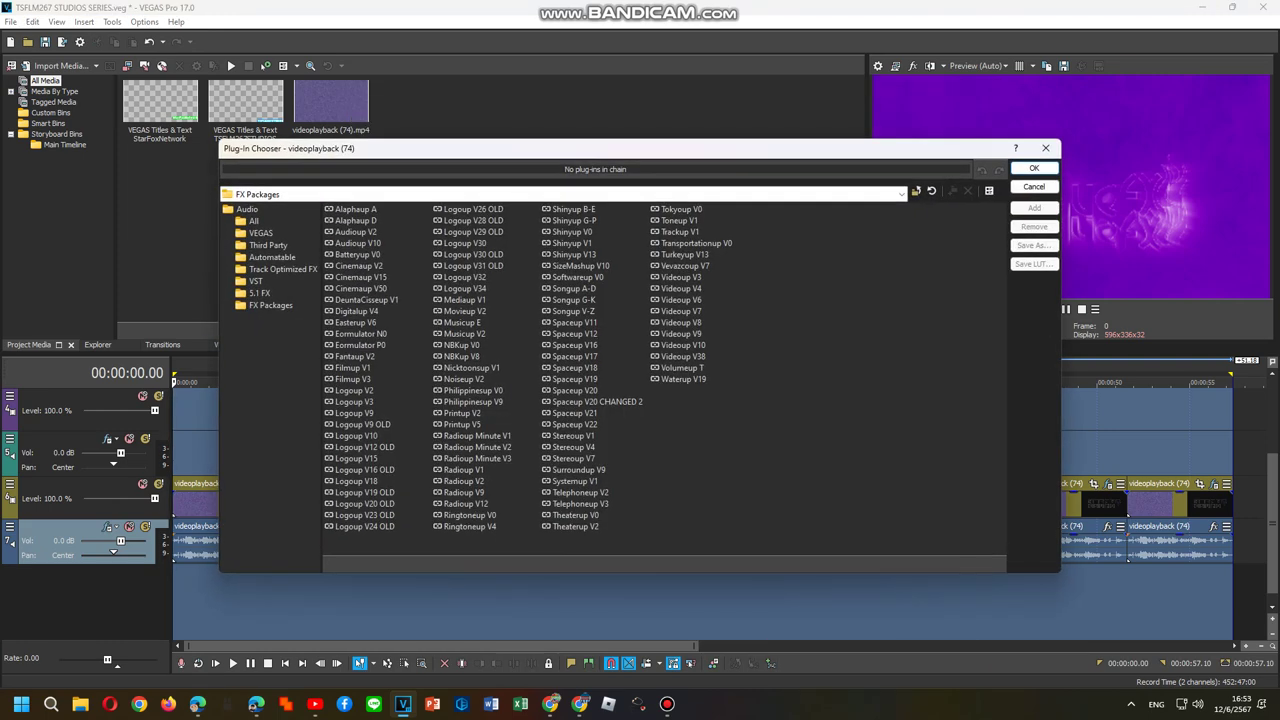
double_click(572, 220)
key("Return")
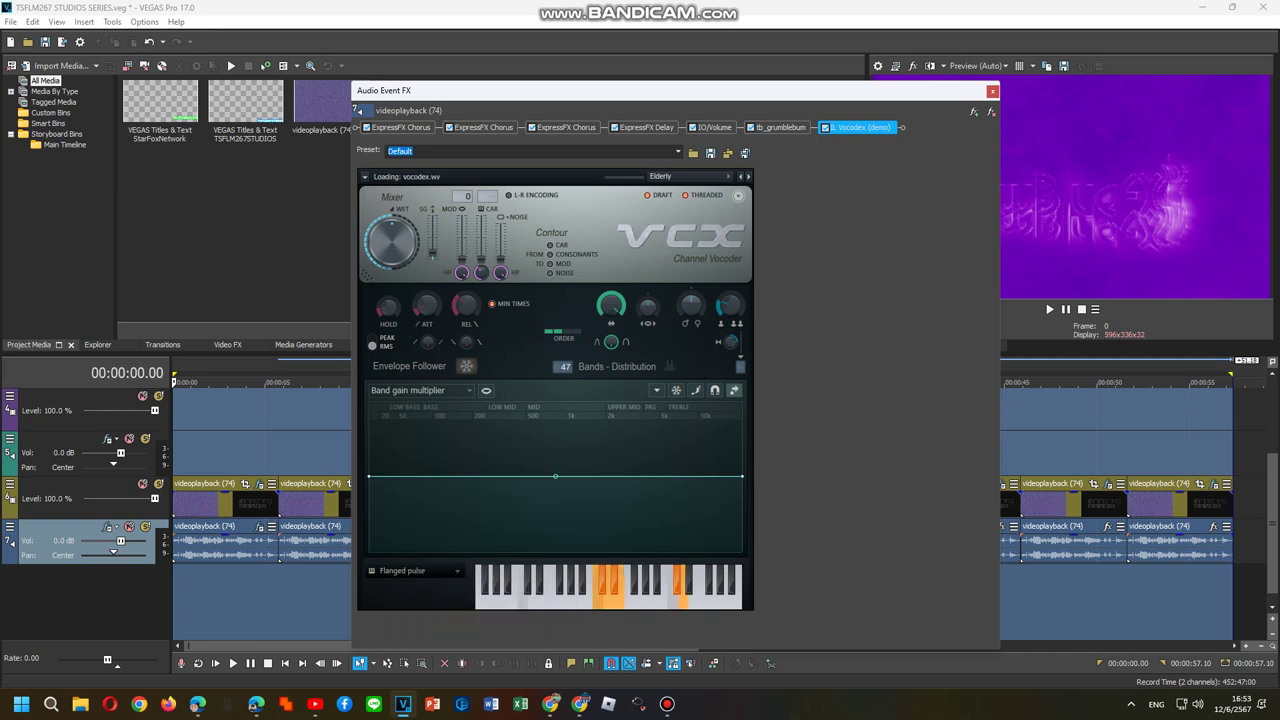
- Set the sixth clip's IO/Volume preset to 1 minute and close its audio effects window
left_click(714, 127)
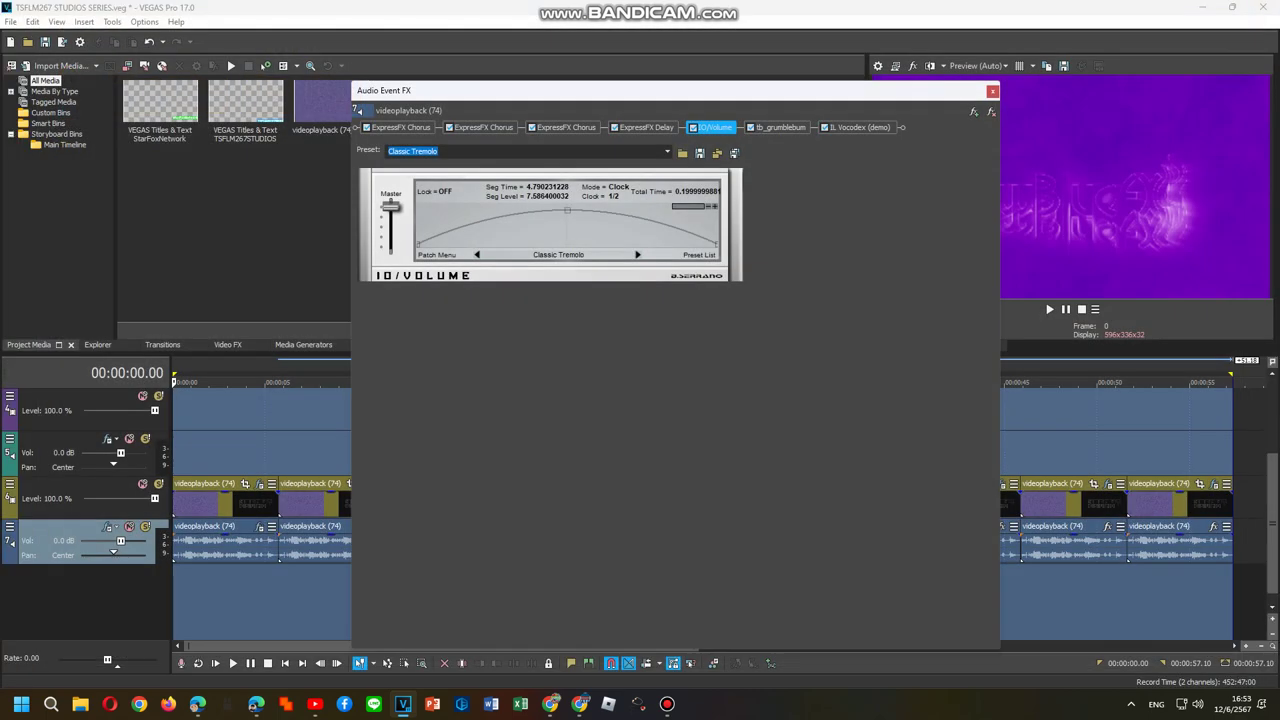
key("alt+Down")
key("Down")
key("Return")
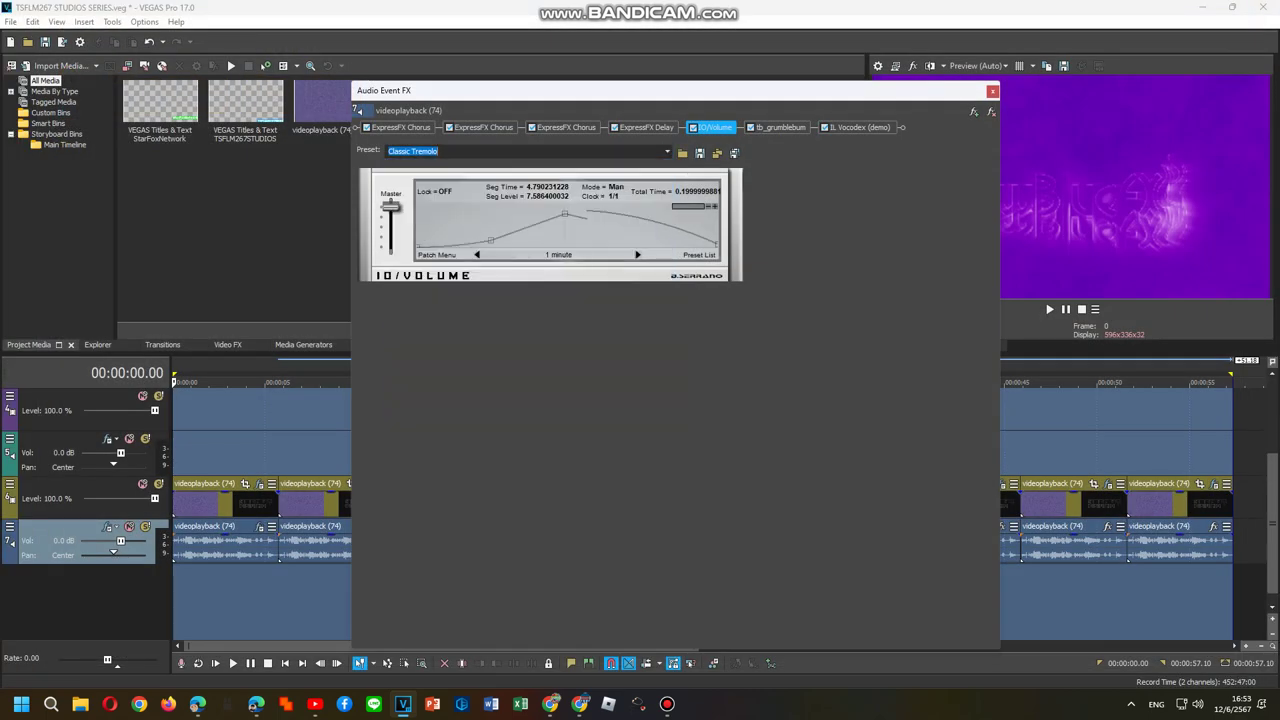
left_click(992, 91)
- Apply the Shinyup G-P package to the seventh audio clip and set its IL Vocodex to the Elderly preset
right_click(887, 540)
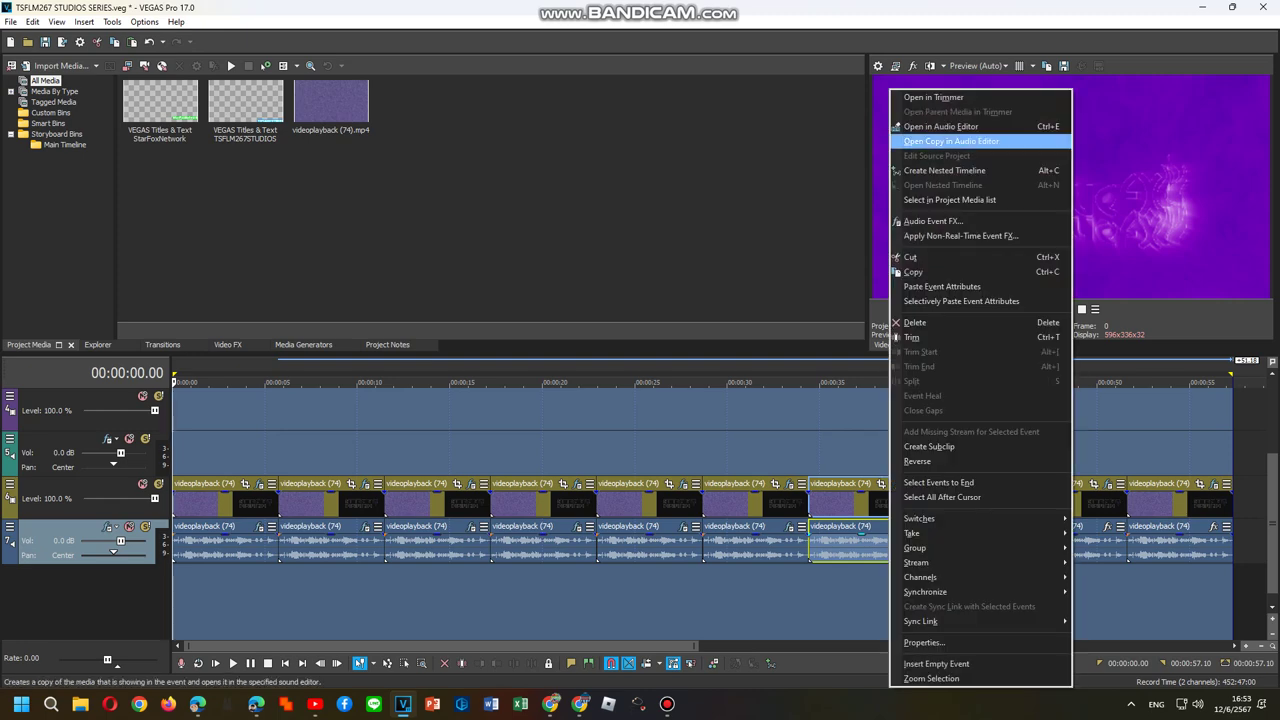
left_click(933, 221)
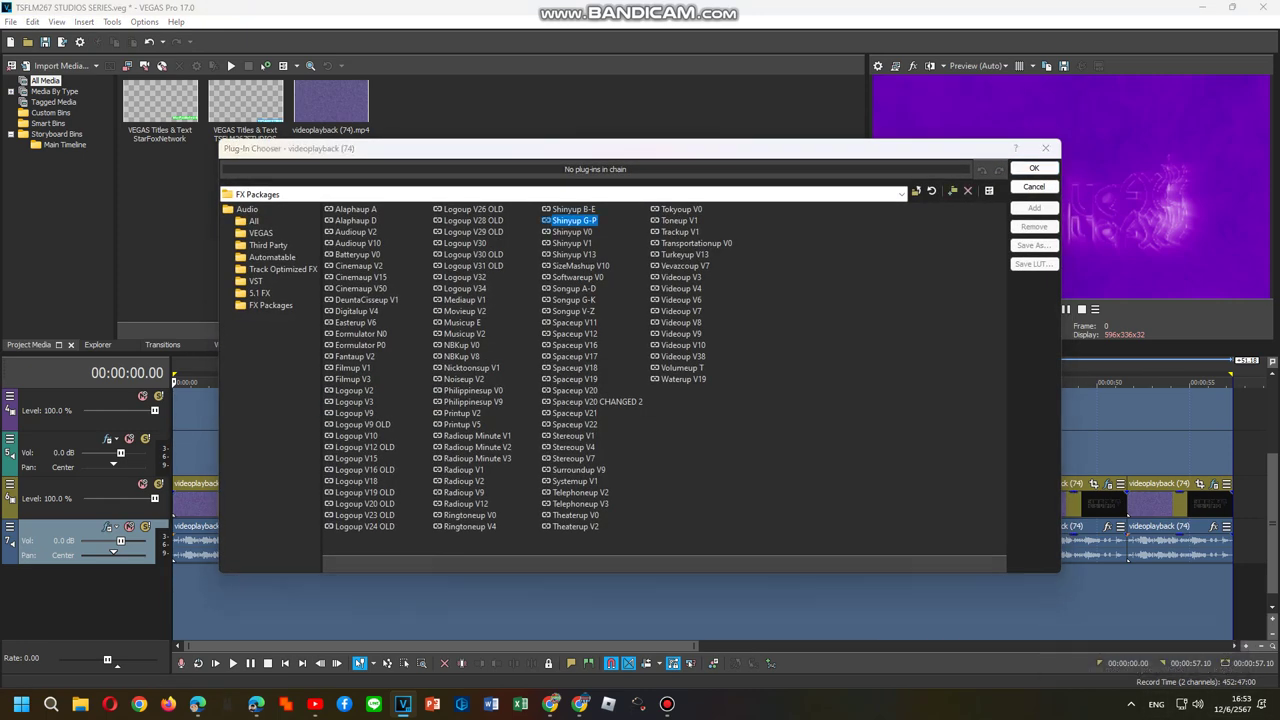
key("Return")
key("Return")
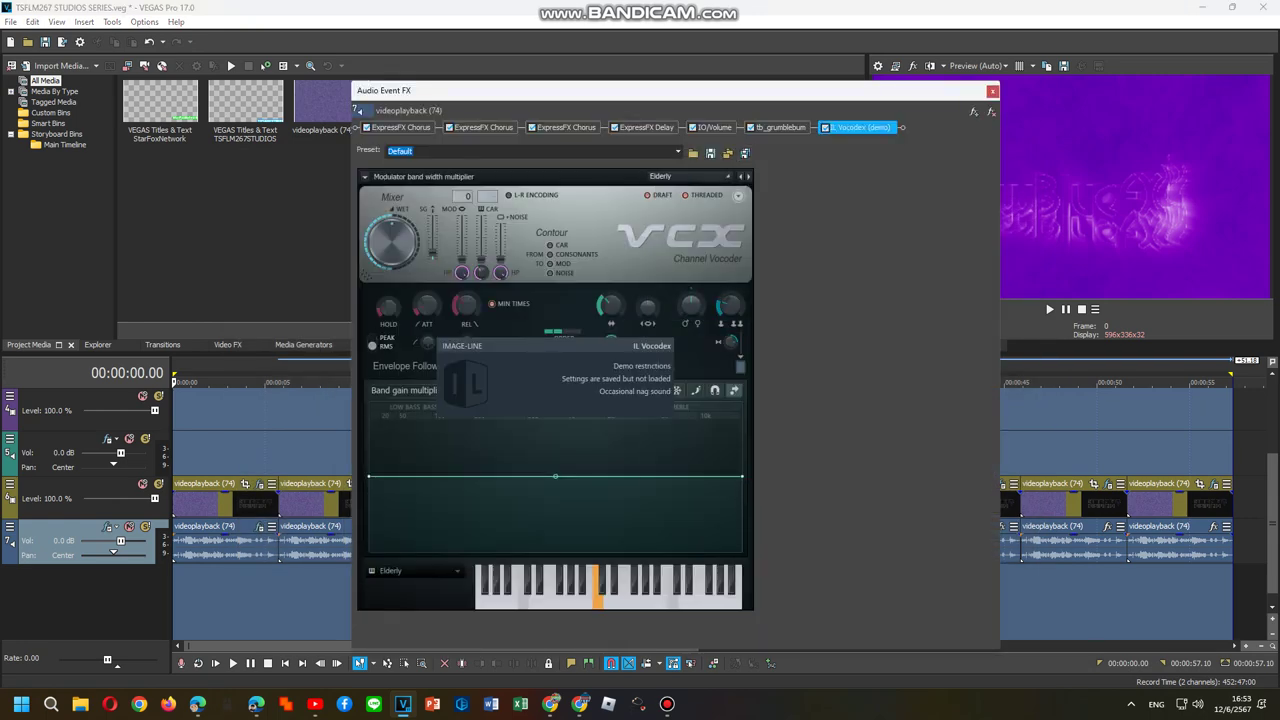
- Set the seventh clip's IL Vocodex carrier tone to Power and its tb_grumblebum process to digital
left_click(415, 570)
left_click(566, 585)
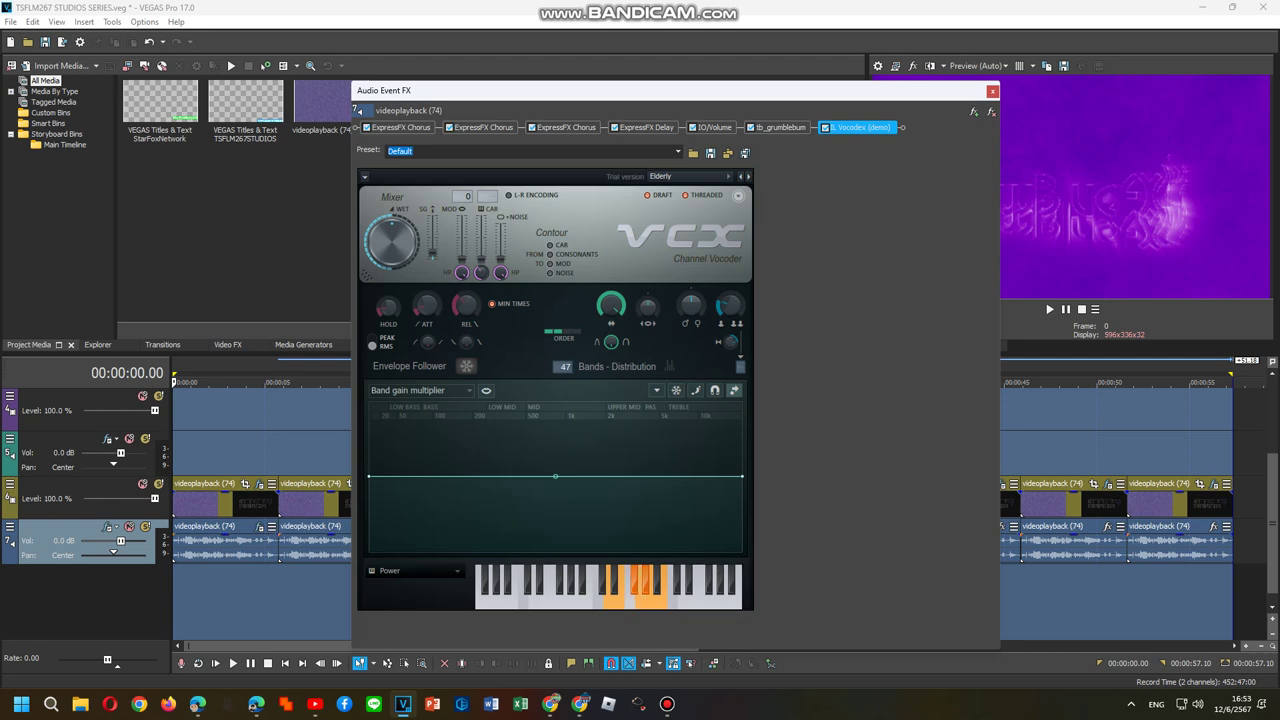
left_click(780, 127)
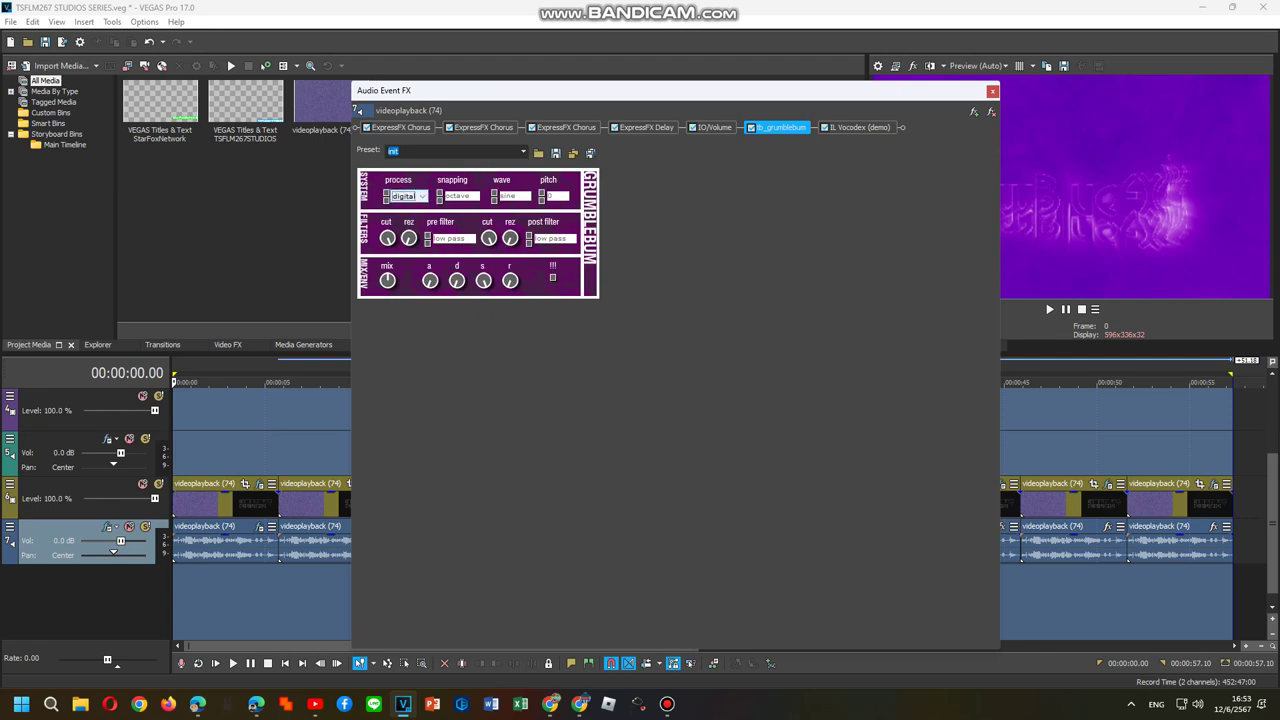
left_click(992, 91)
- Apply the Shinyup G-P package to the eighth audio clip and set its IL Vocodex to the Chord preset with the Machine 2 carrier tone
right_click(1008, 540)
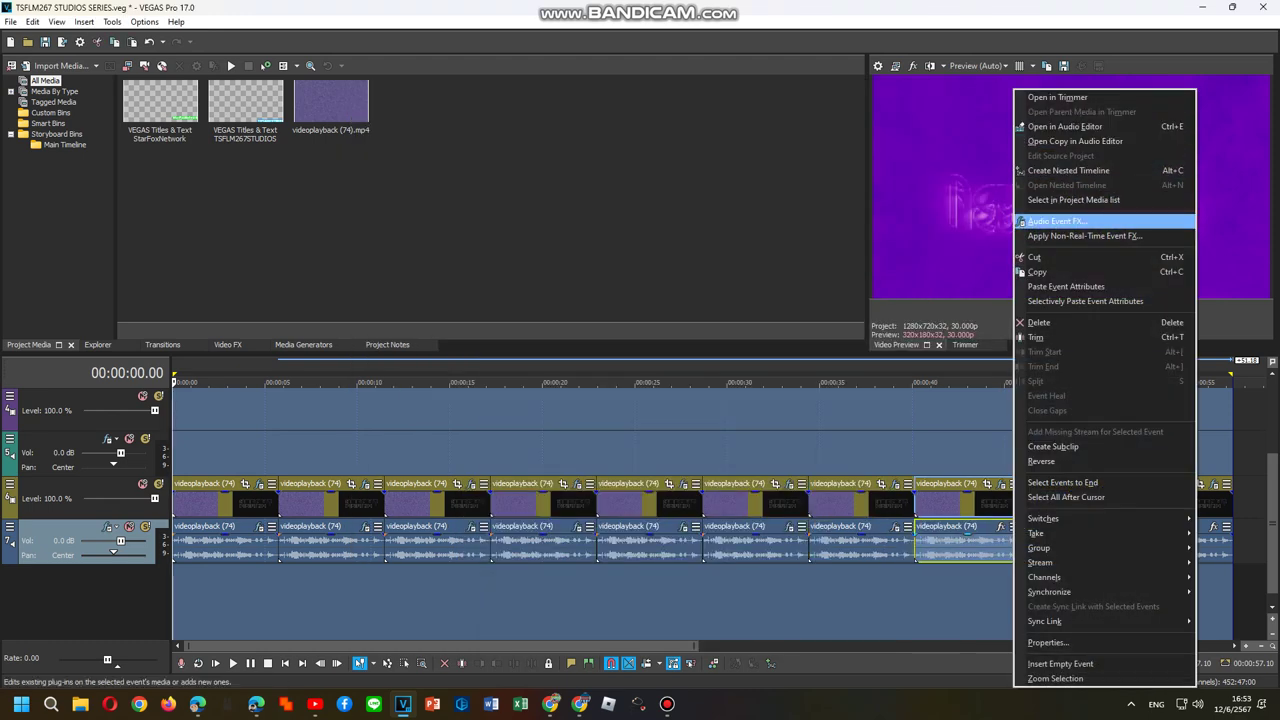
left_click(1100, 222)
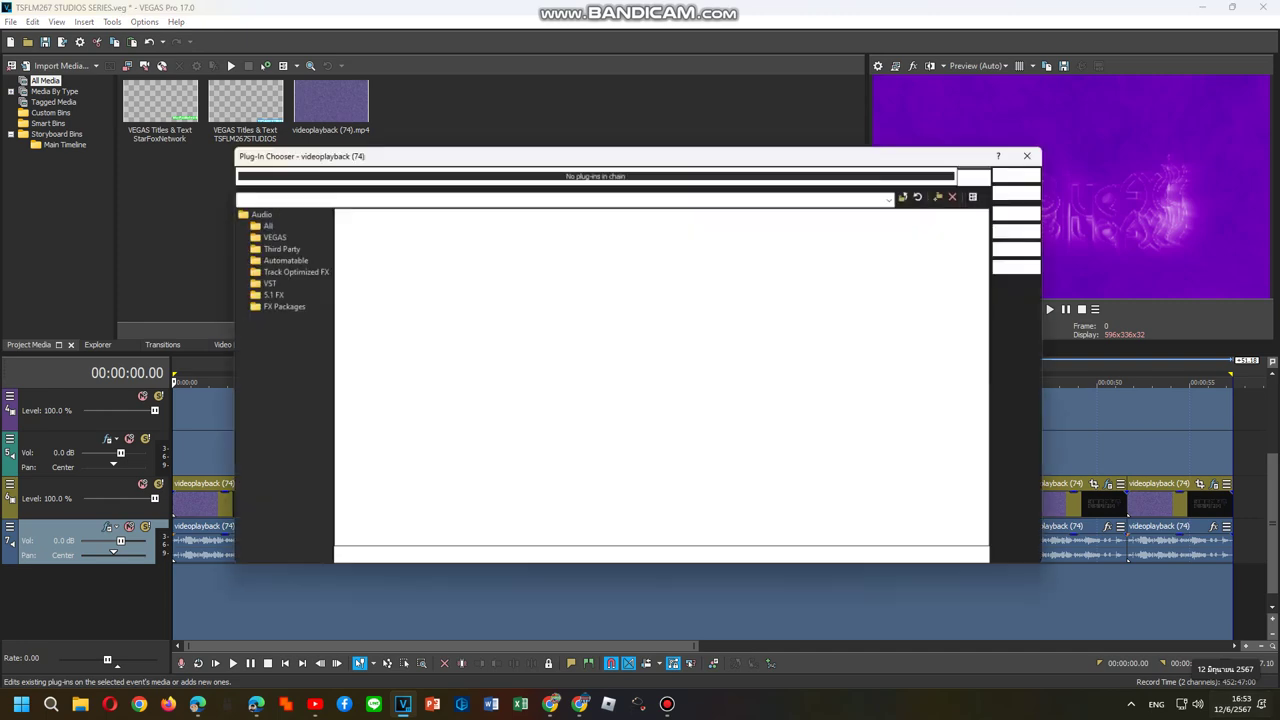
key("Return")
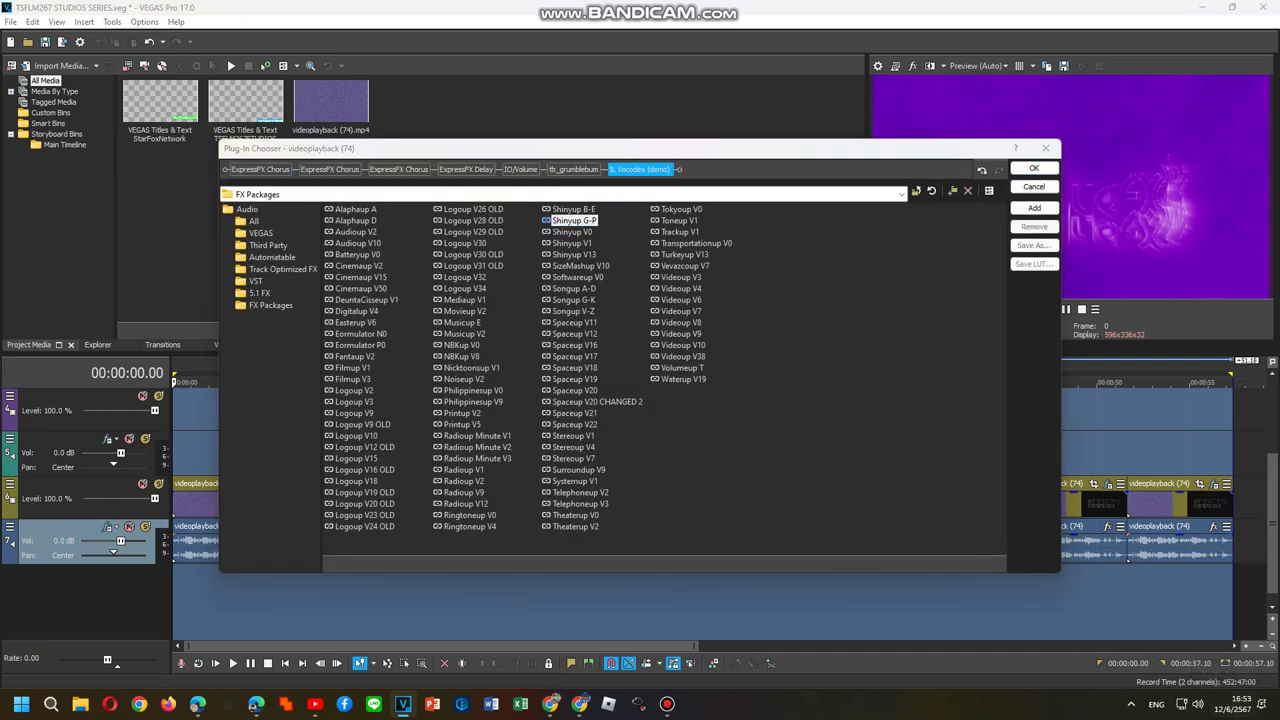
key("Return")
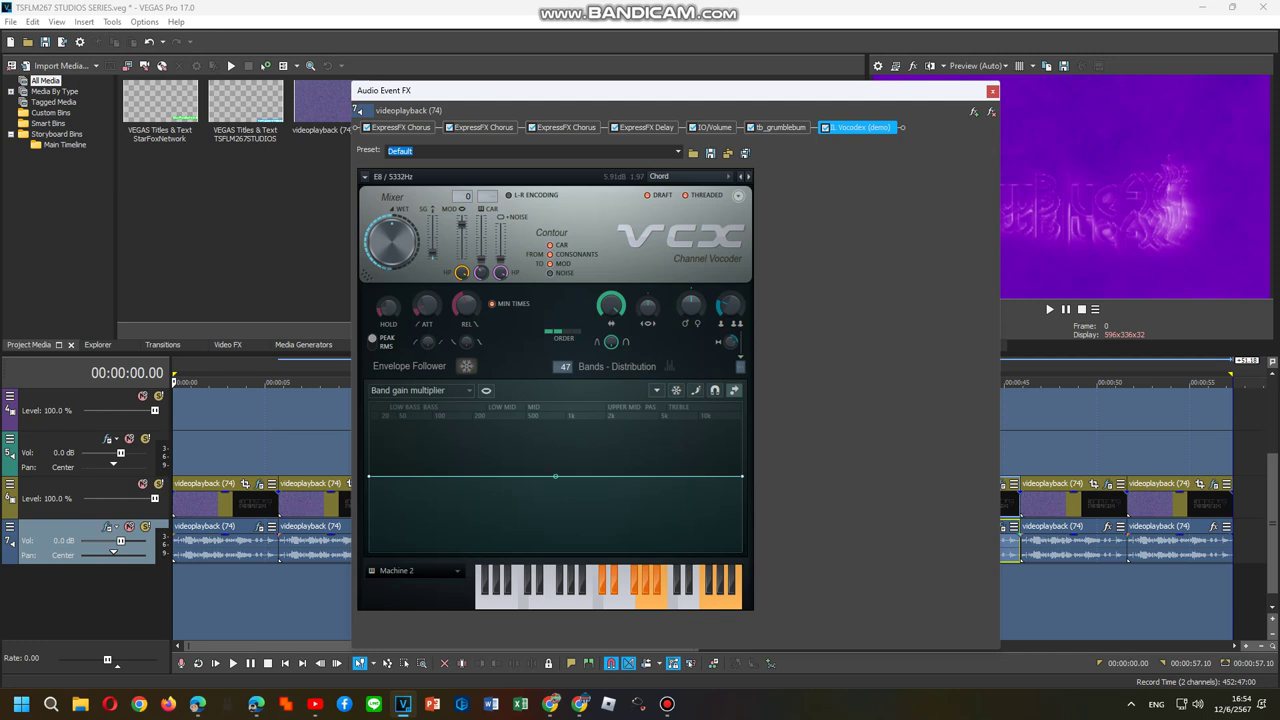
- Set the eighth clip's tb_grumblebum process to digital
left_click(781, 127)
left_click(405, 195)
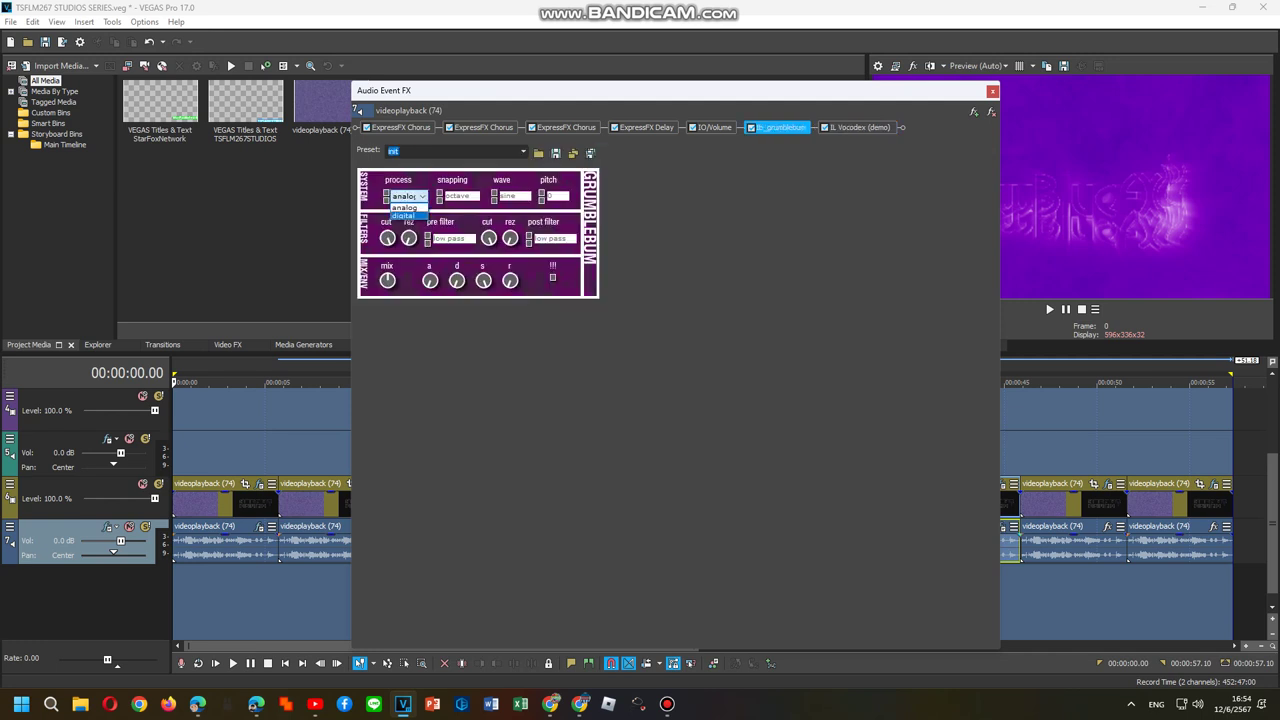
left_click(405, 210)
- Set the eighth clip's IO/Volume preset to Ramp and close its audio effects window
left_click(714, 127)
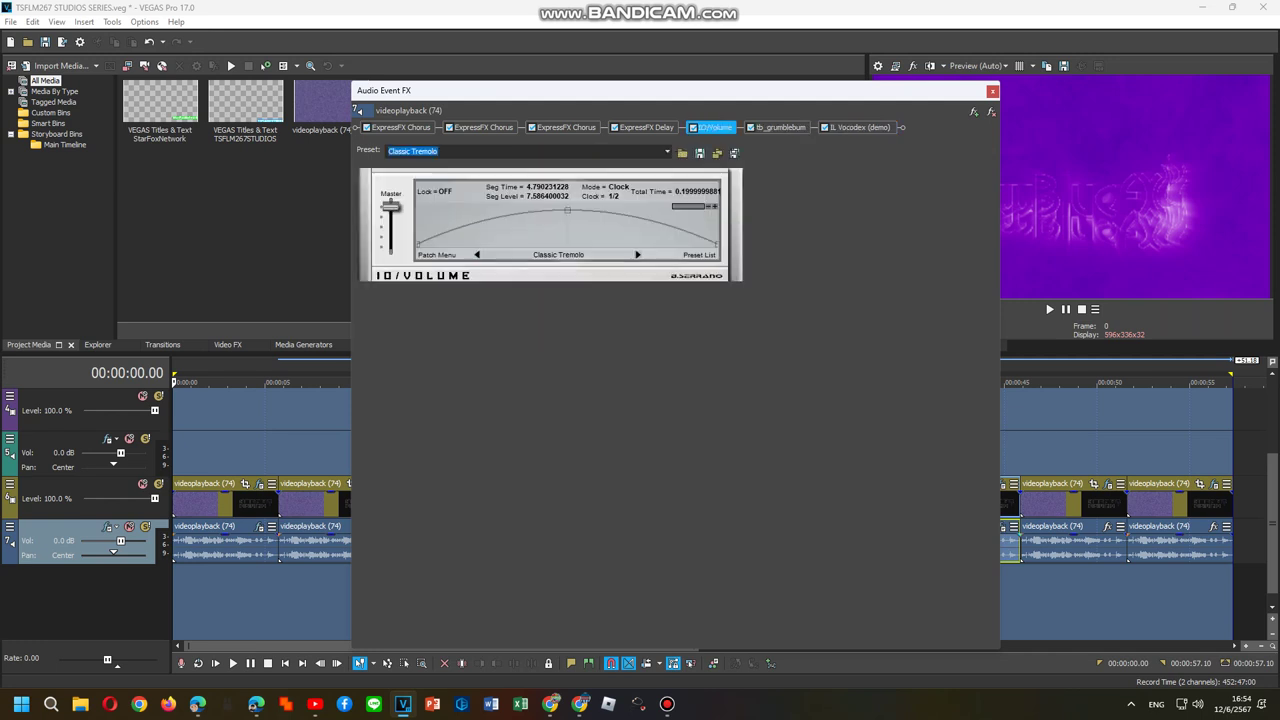
key("alt+Down")
key("Up")
key("Up")
key("Up")
key("Up")
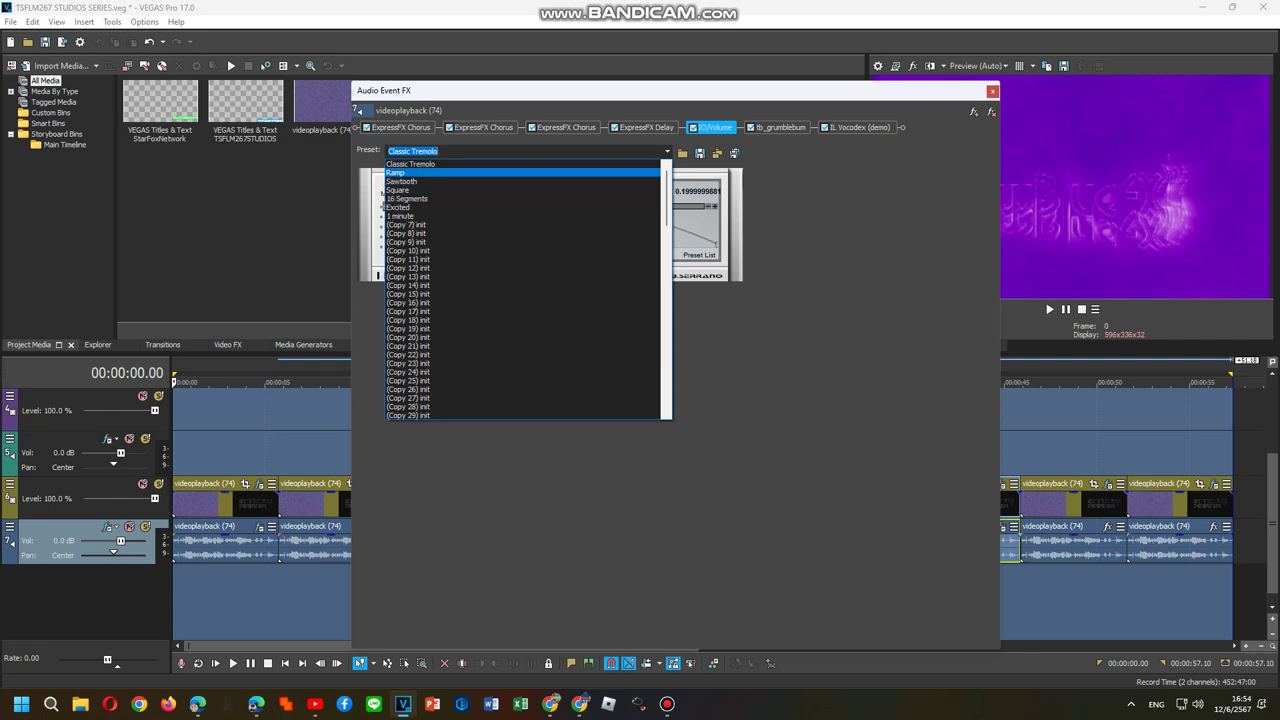
key("Return")
key("Escape")
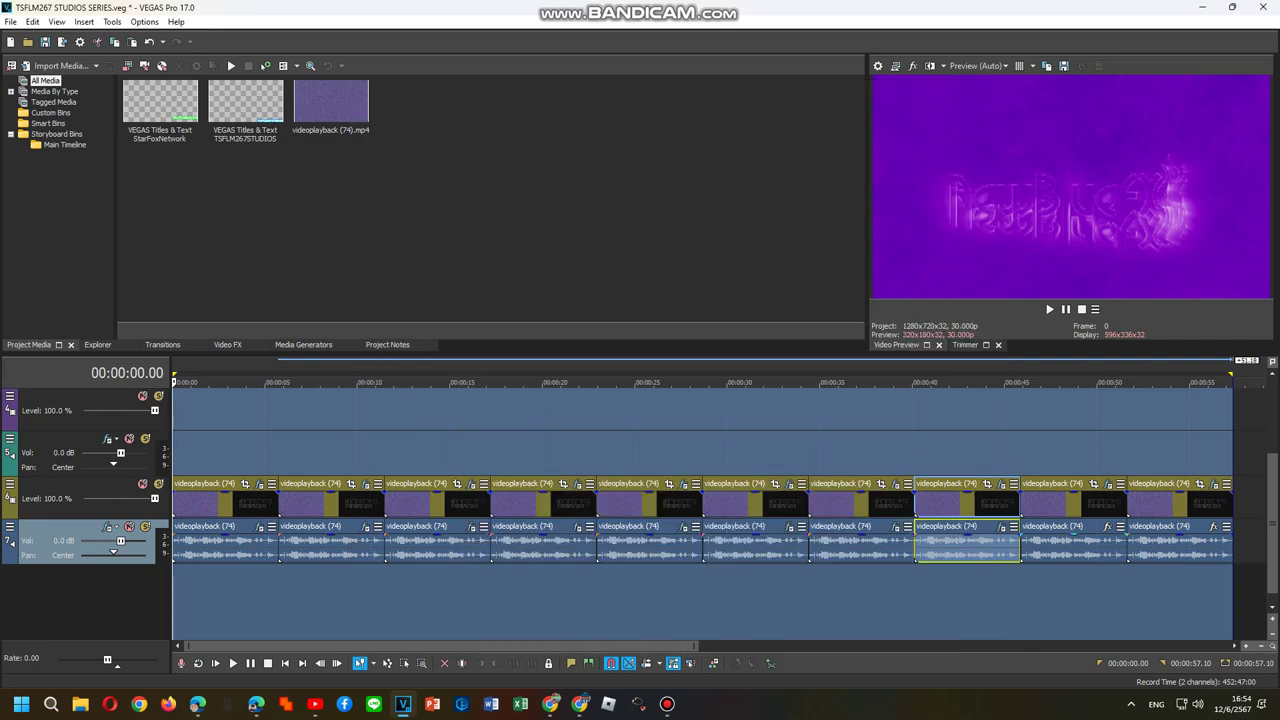
- Apply the Shinyup G-P package to the ninth audio clip and set its IL Vocodex to the Chord preset with the Bright carrier tone
right_click(1060, 540)
left_click(1150, 221)
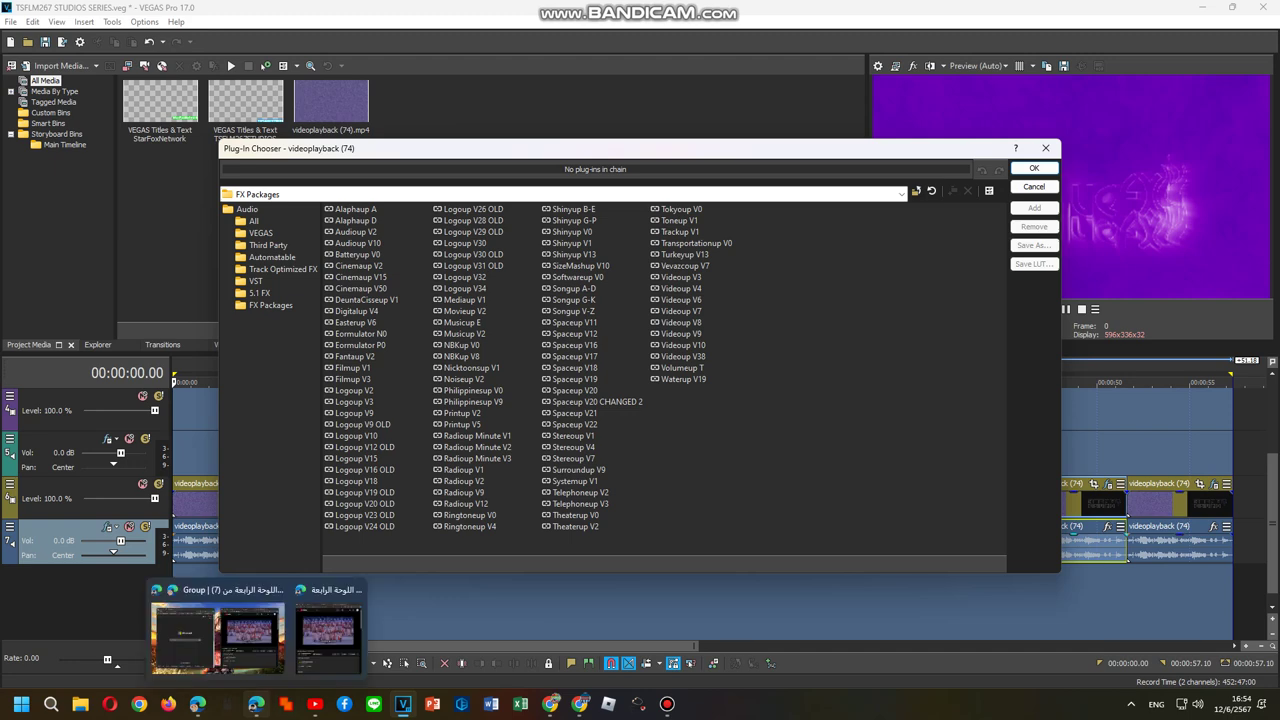
left_click(574, 220)
double_click(574, 220)
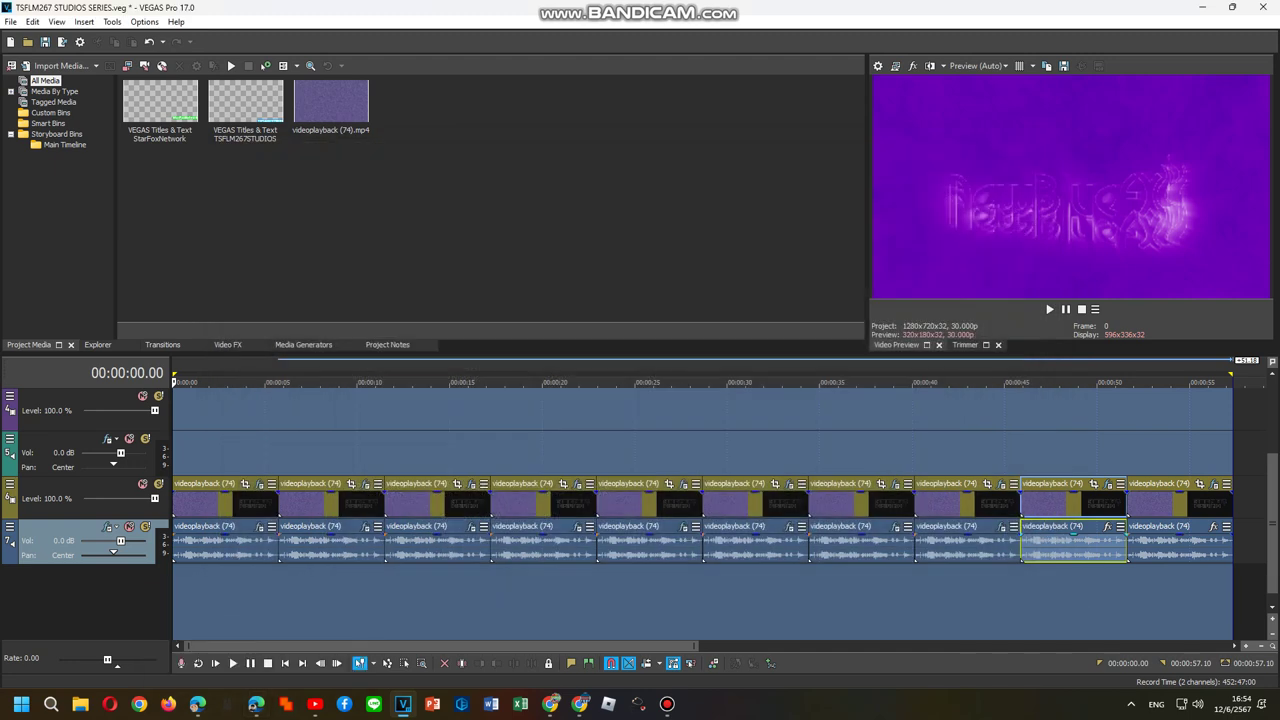
left_click(1034, 168)
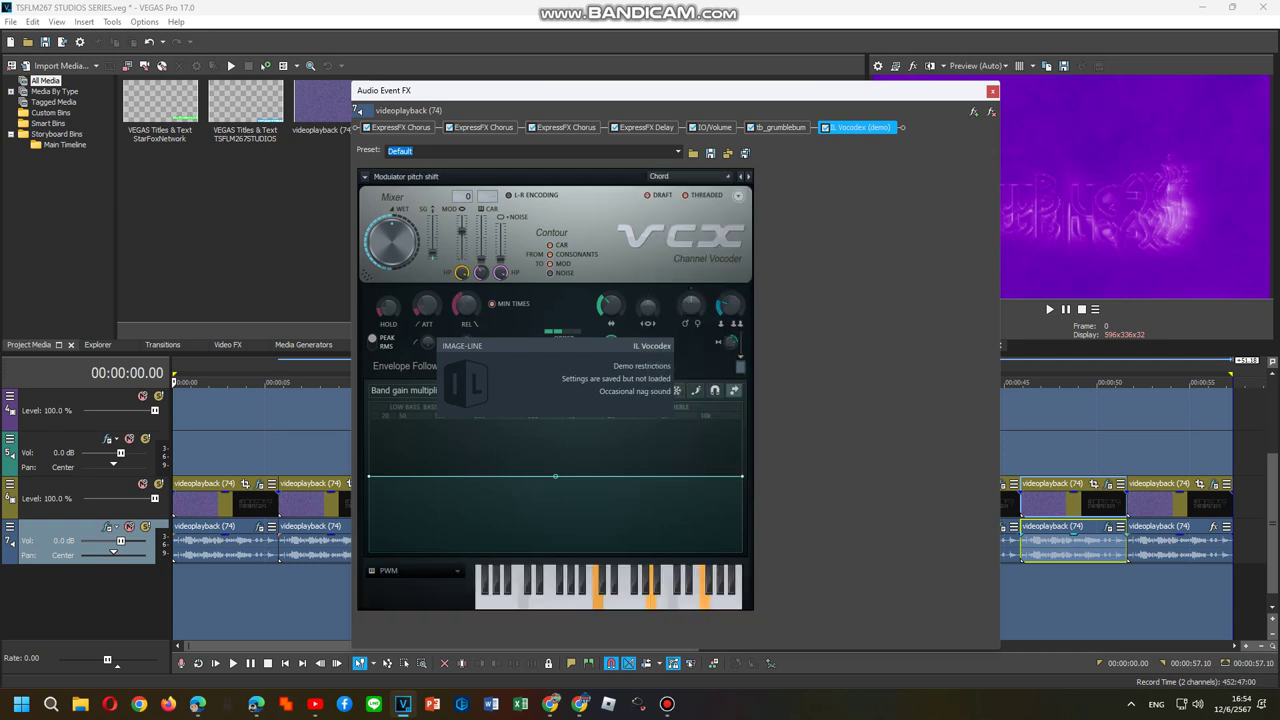
left_click(414, 570)
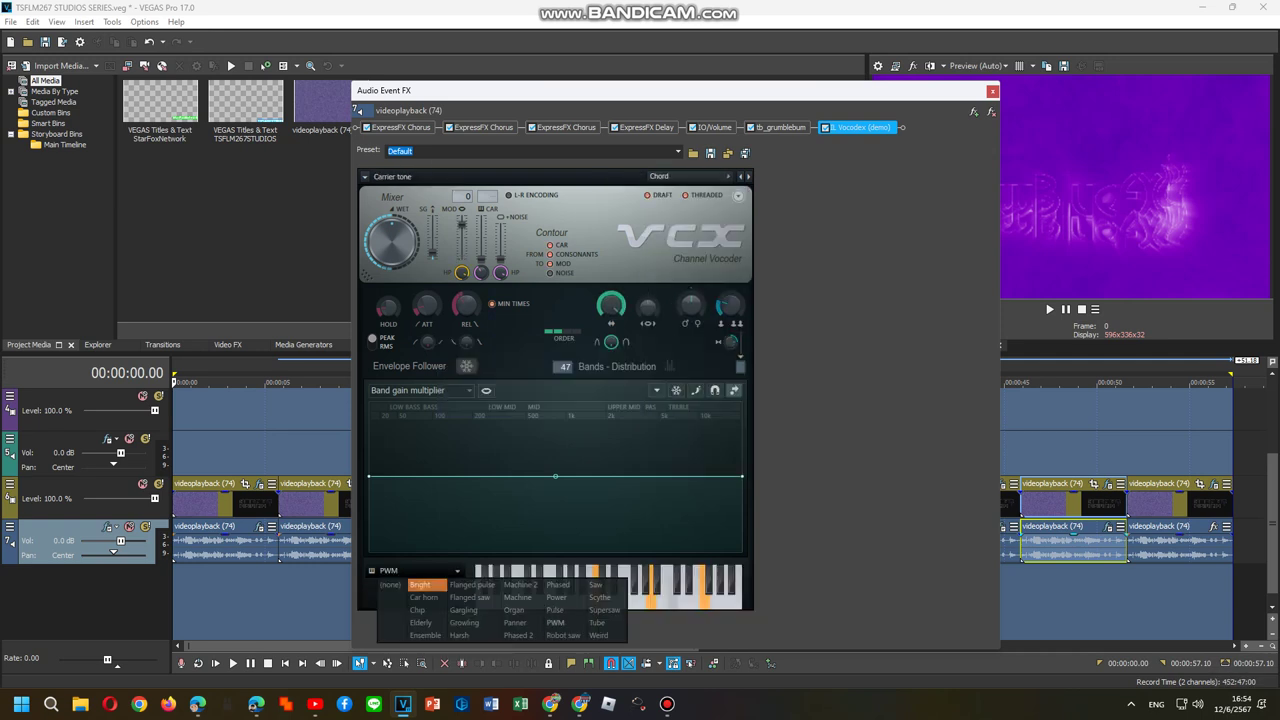
left_click(420, 584)
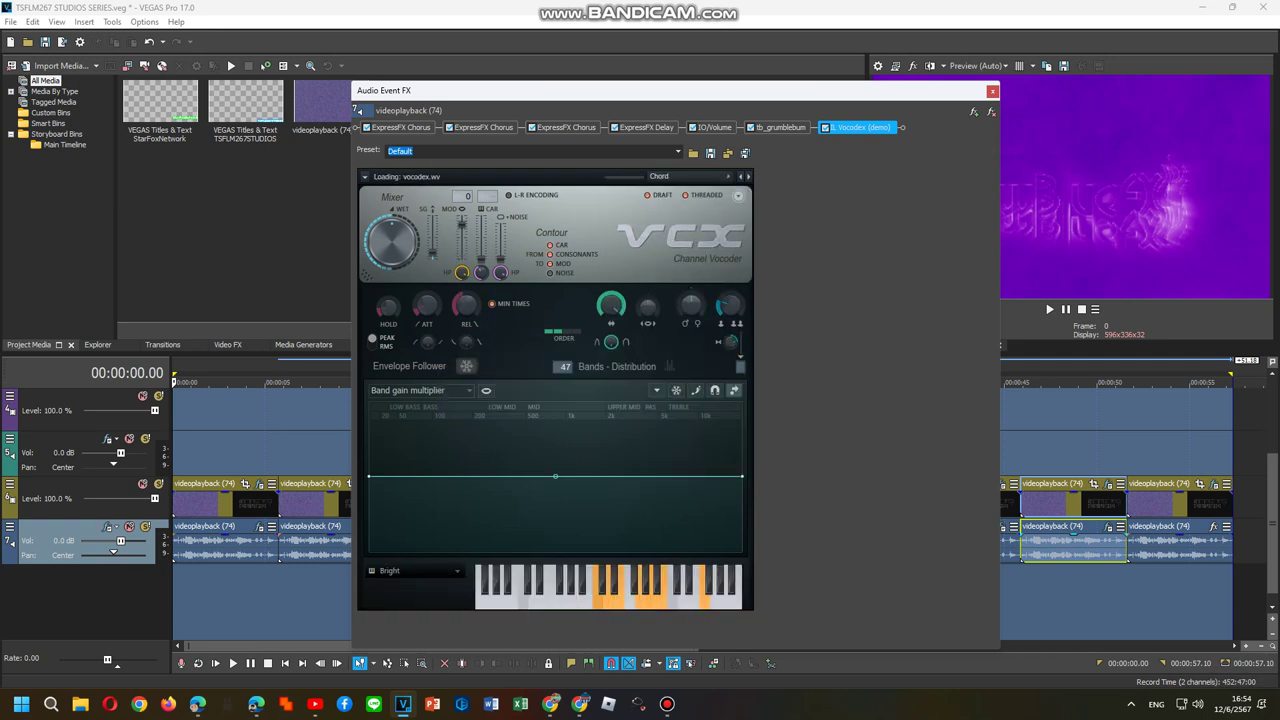
- Set the ninth clip's tb_grumblebum process to digital and its IO/Volume preset to Sawtooth
left_click(780, 127)
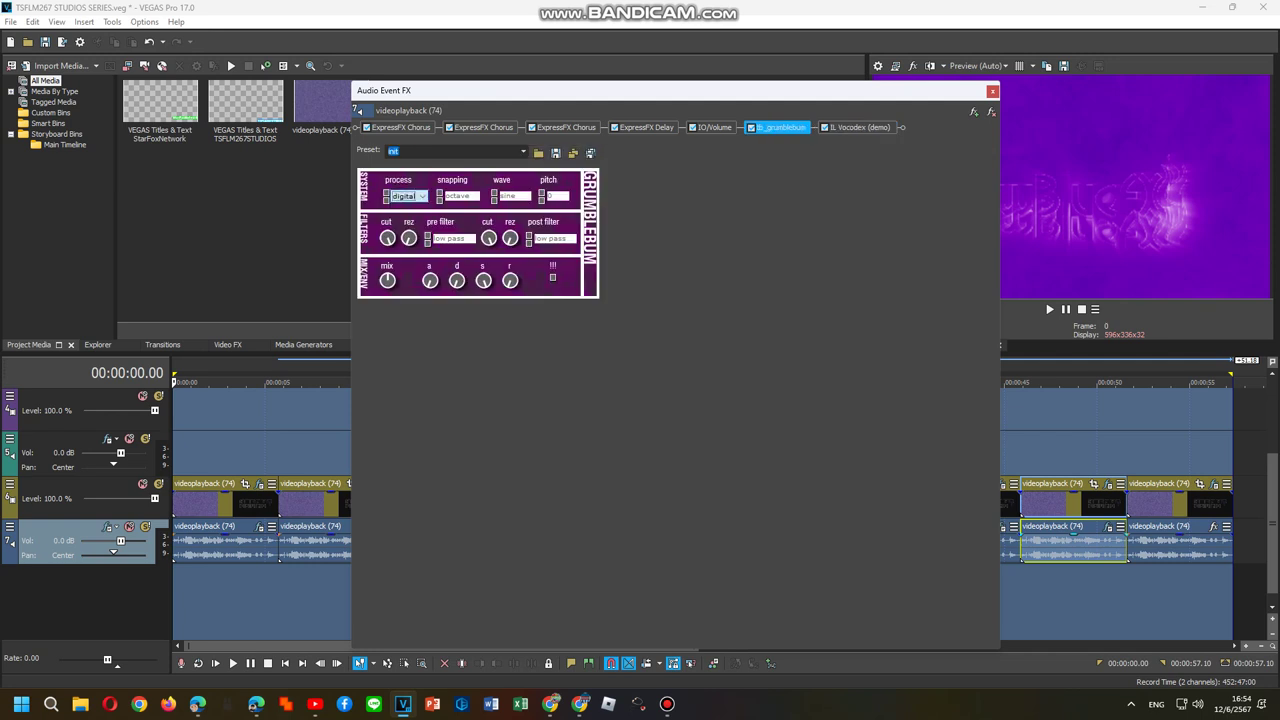
left_click(712, 127)
mouse_move(712, 127)
left_mouse_down()
mouse_move(637, 127)
mouse_move(713, 127)
left_mouse_up()
key("alt+Down")
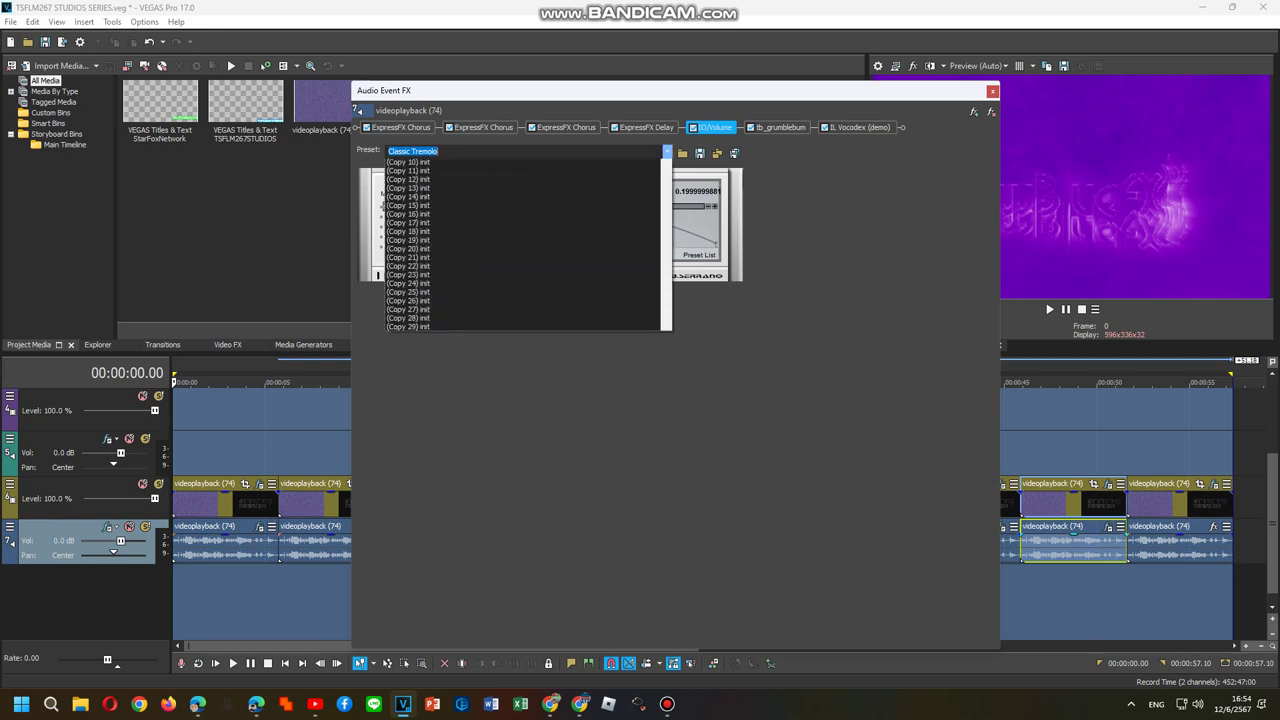
key("s")
key("Return")
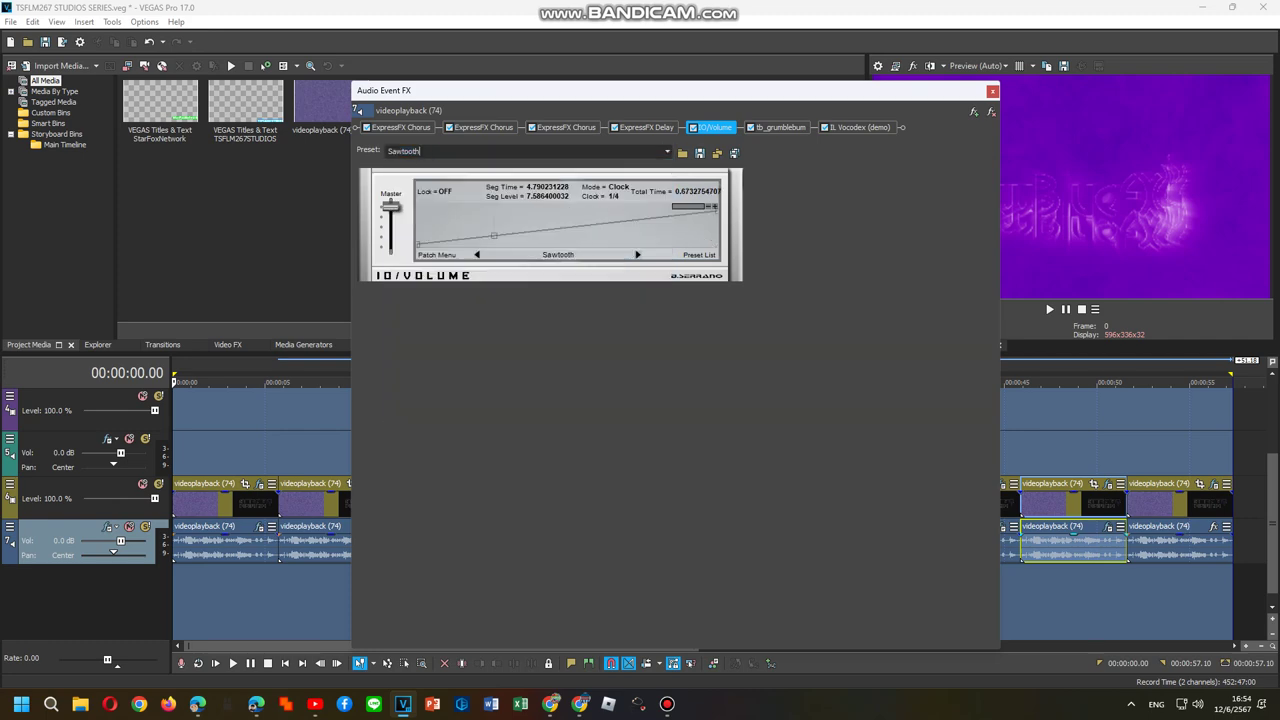
key("Escape")
- Apply the Shinyup G-P package to the tenth audio clip and set its IL Vocodex to the For drums preset with the Machine 2 carrier tone
right_click(1180, 545)
key("Escape")
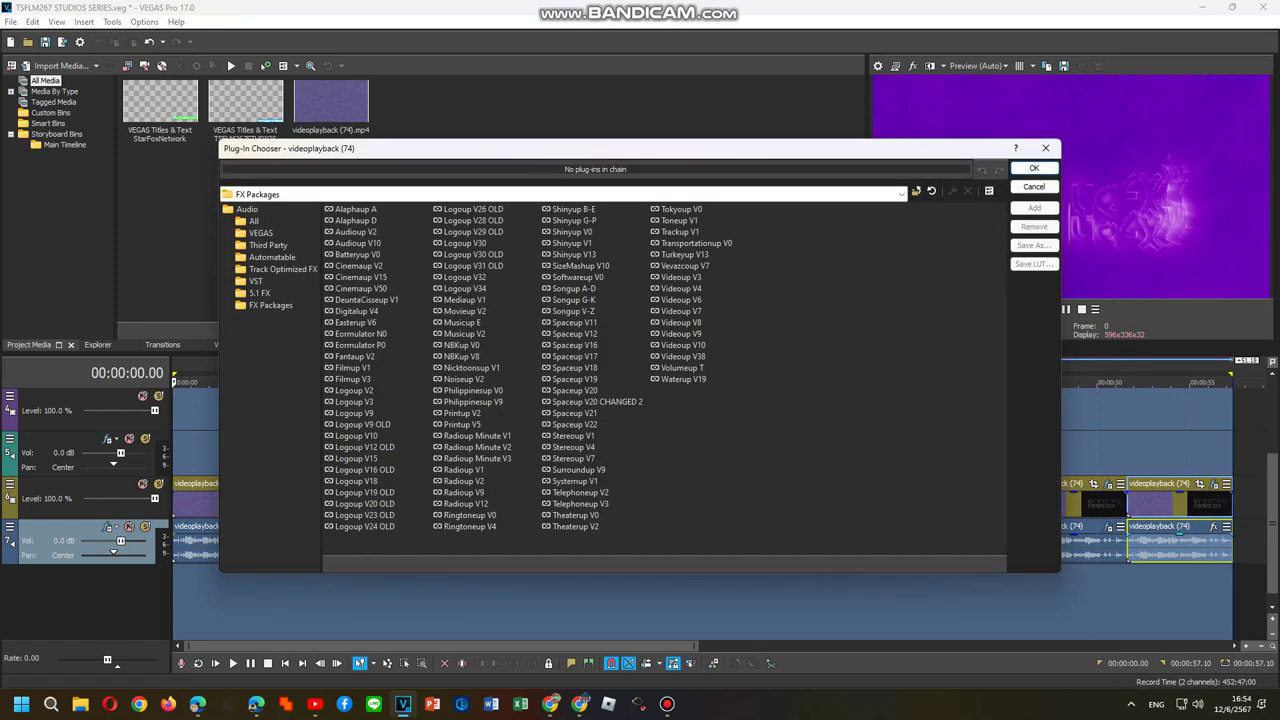
key("Escape")
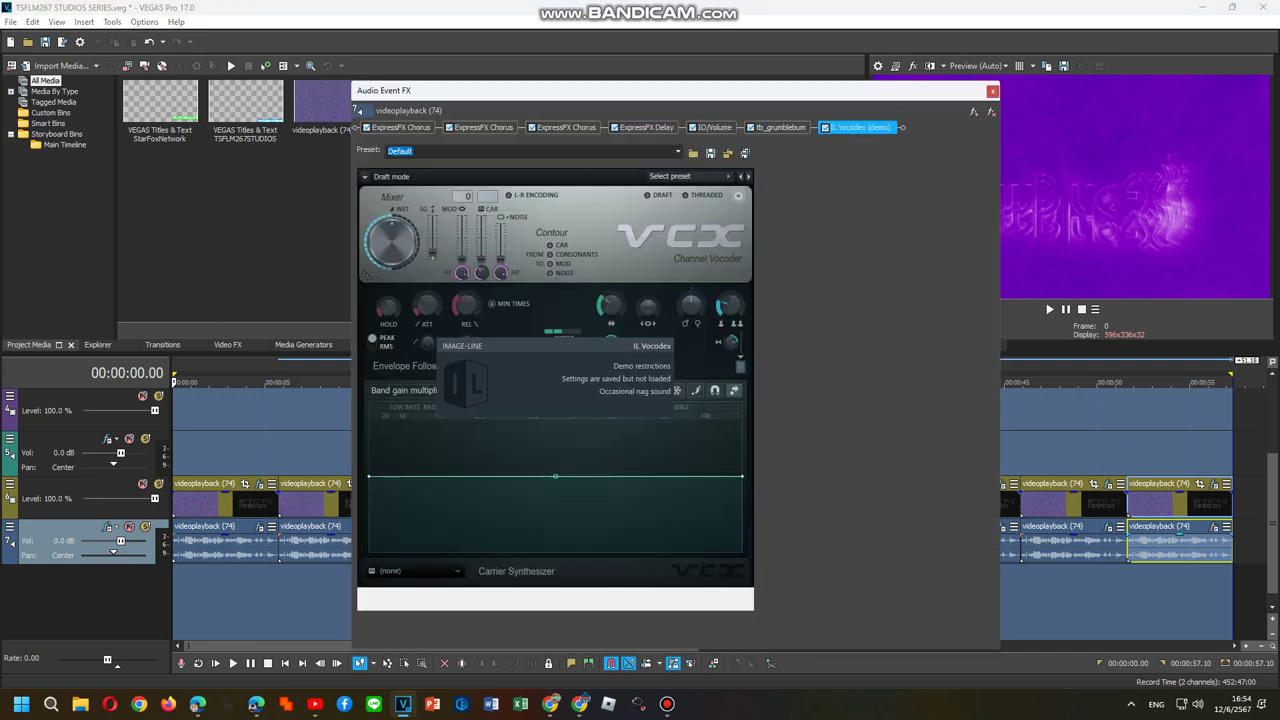
left_click(410, 570)
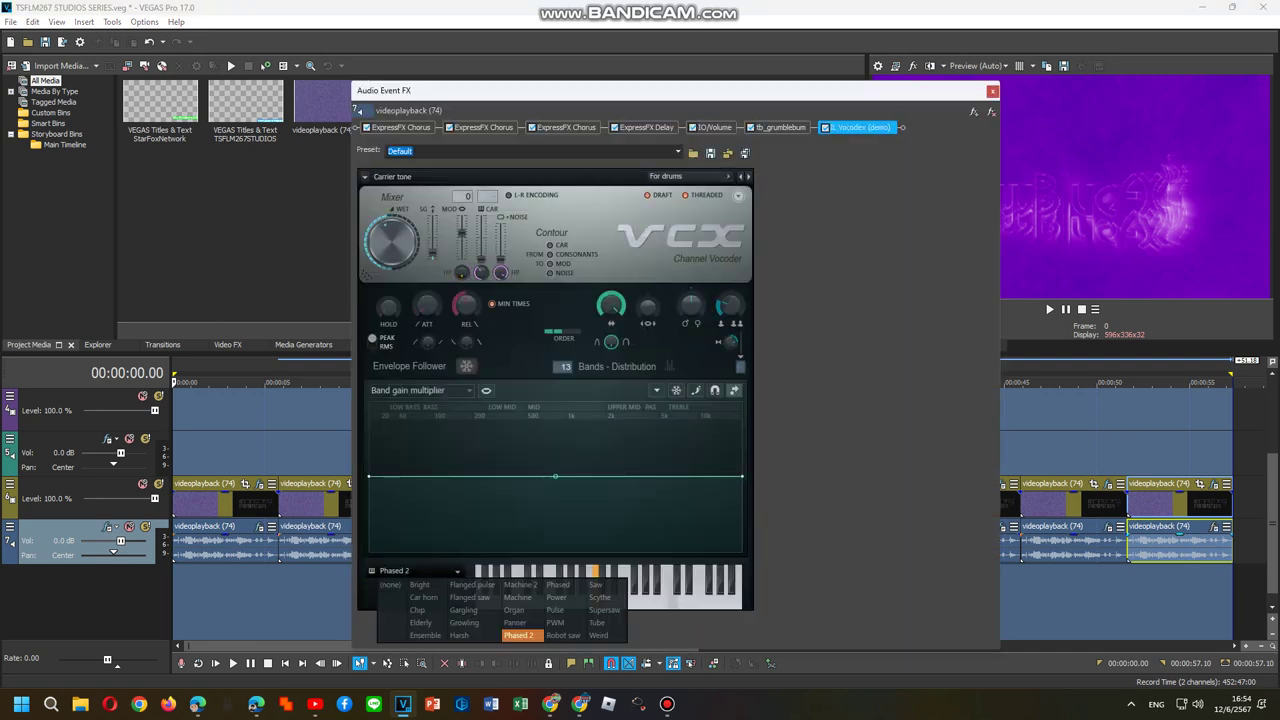
left_click(523, 585)
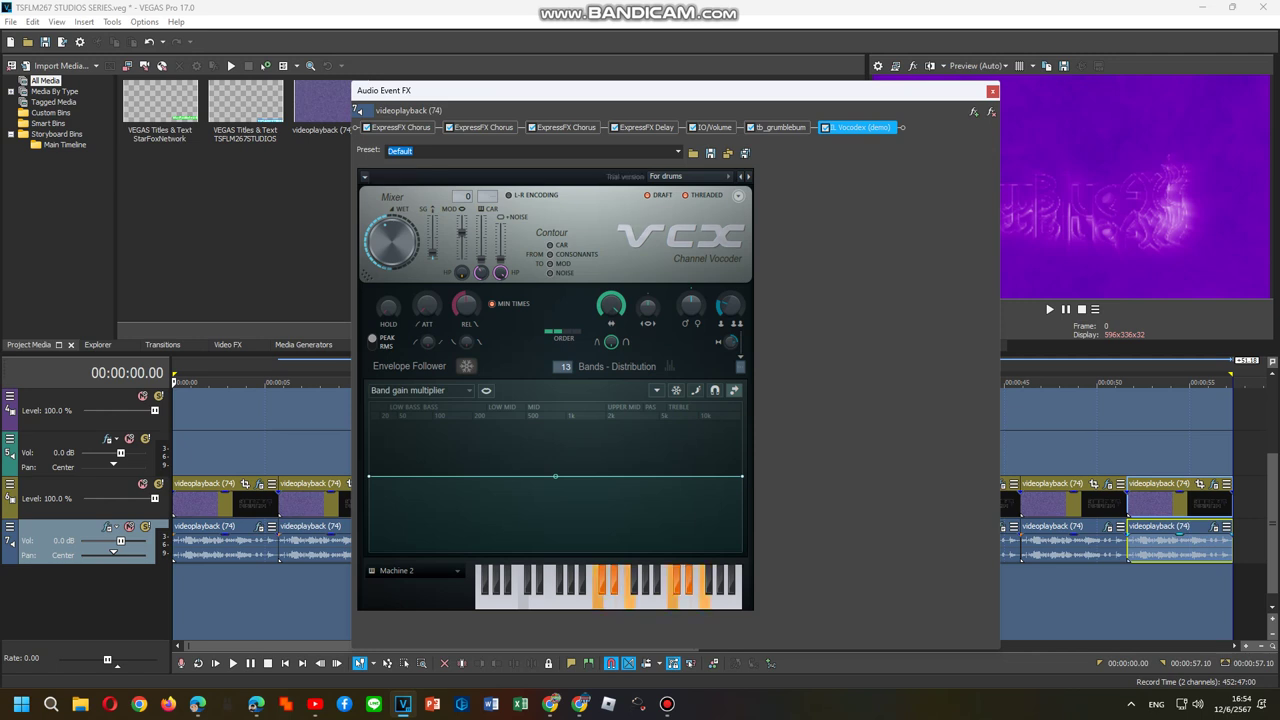
key("Escape")
left_click(667, 703)
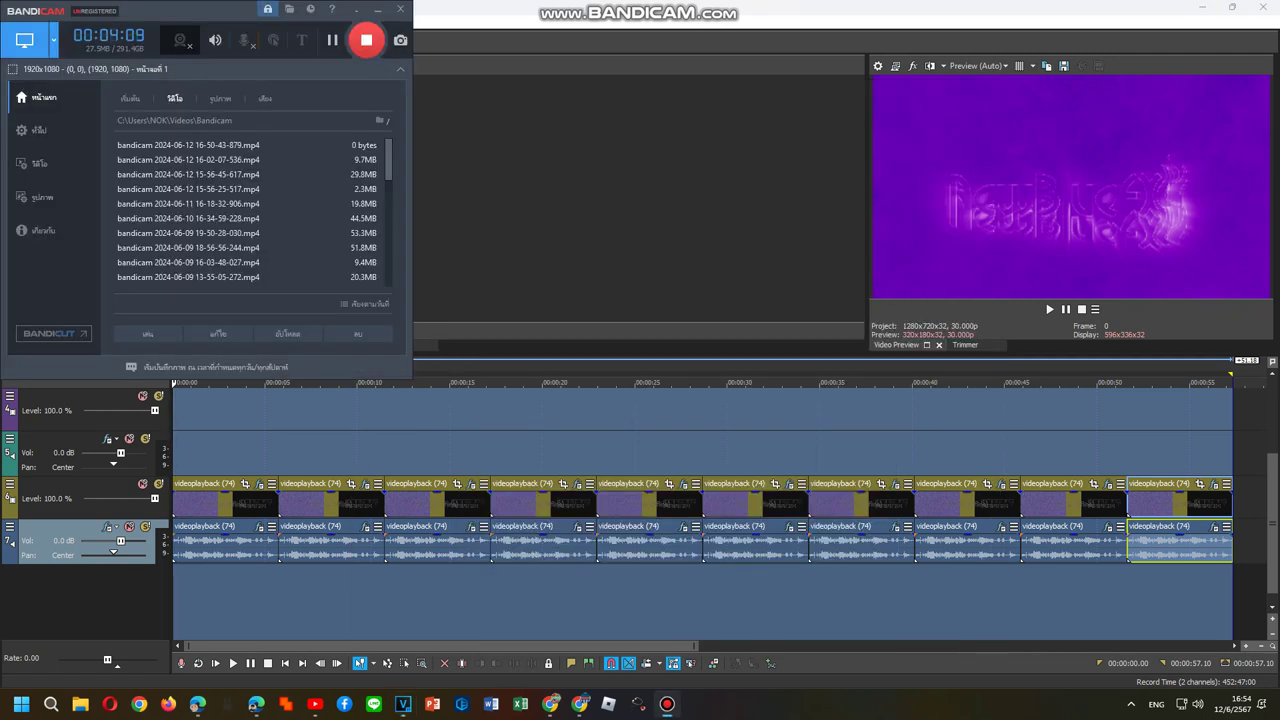